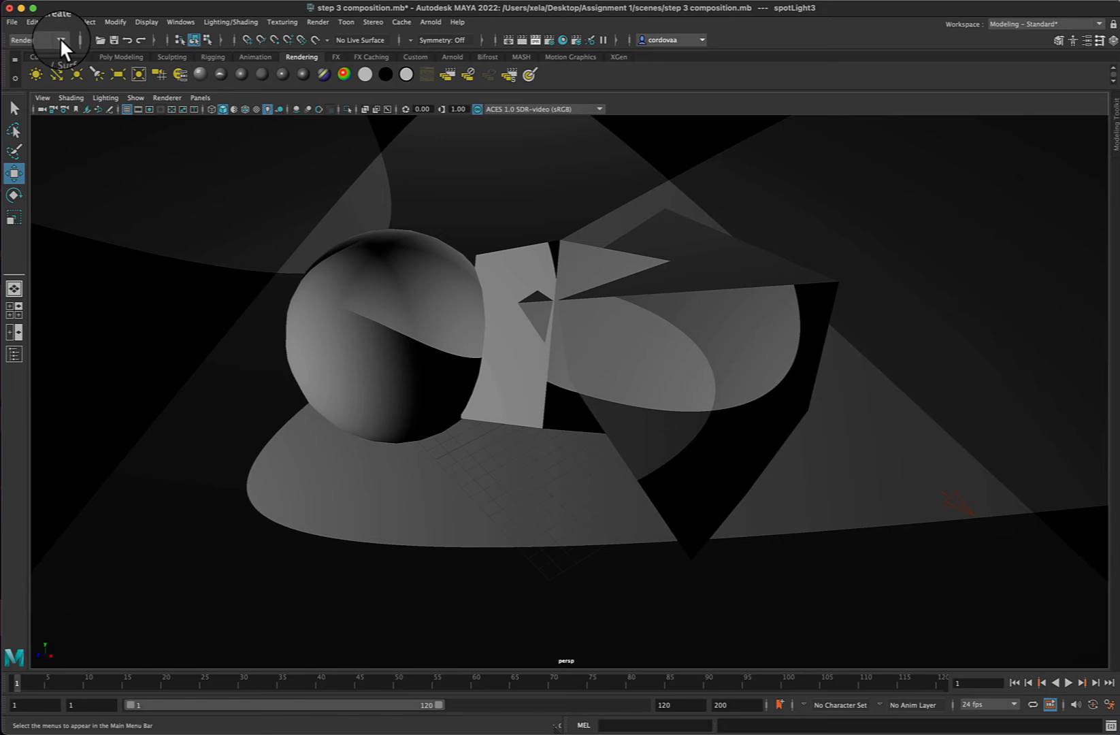
- Switch to the Rendering menu set and choose Maya Software as the renderer in the Render Settings
left_click(59, 38)
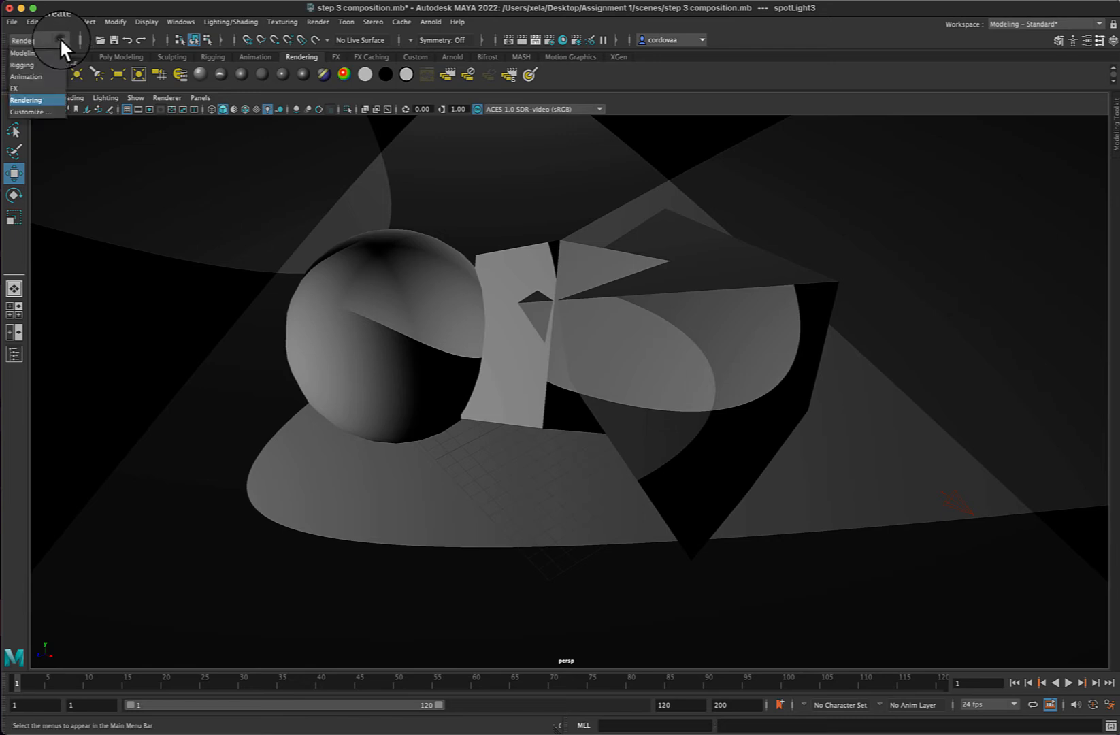
left_click(20, 98)
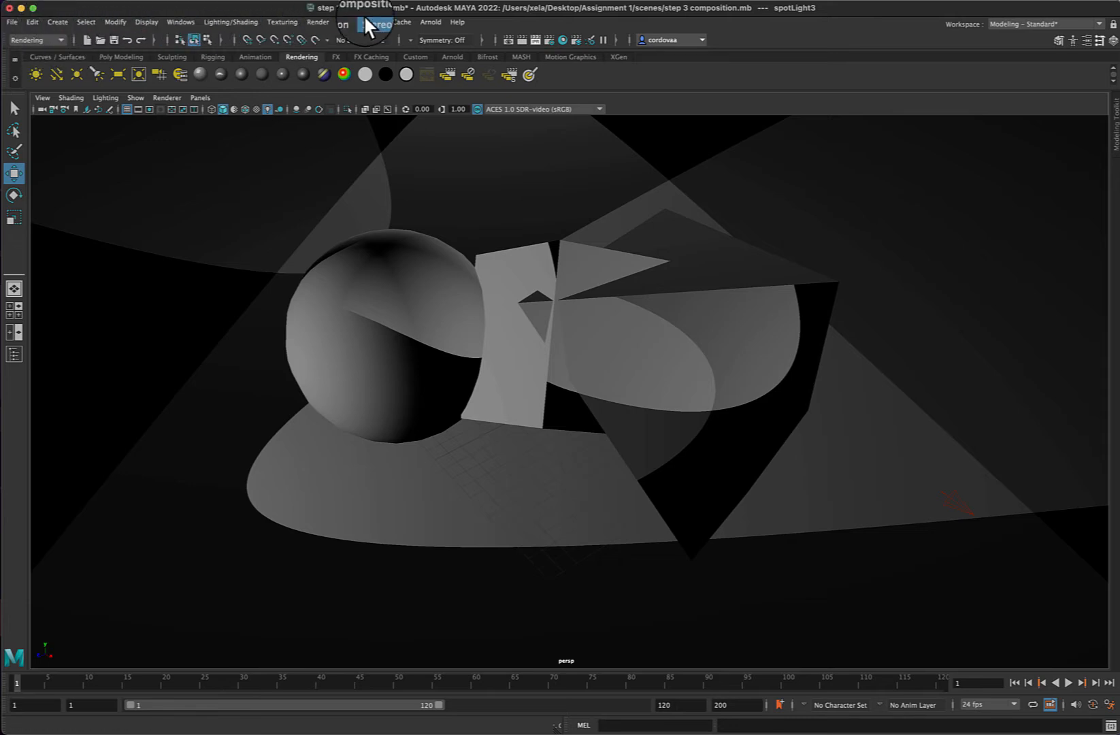
left_click(315, 21)
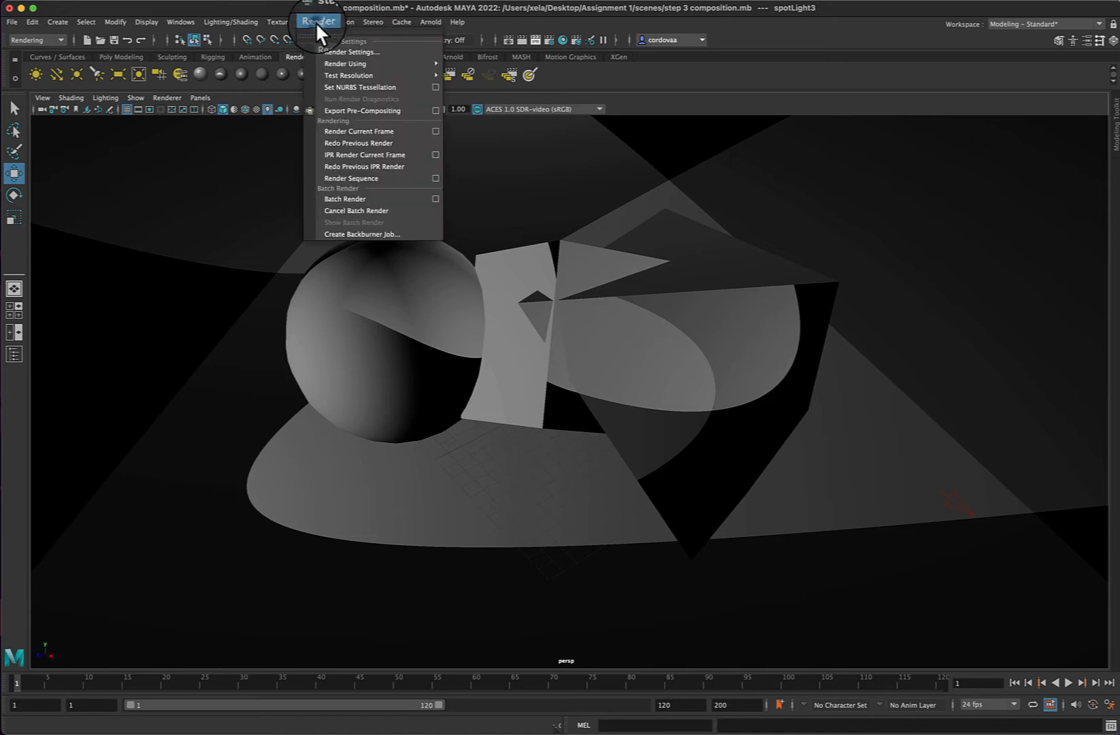
left_click(345, 53)
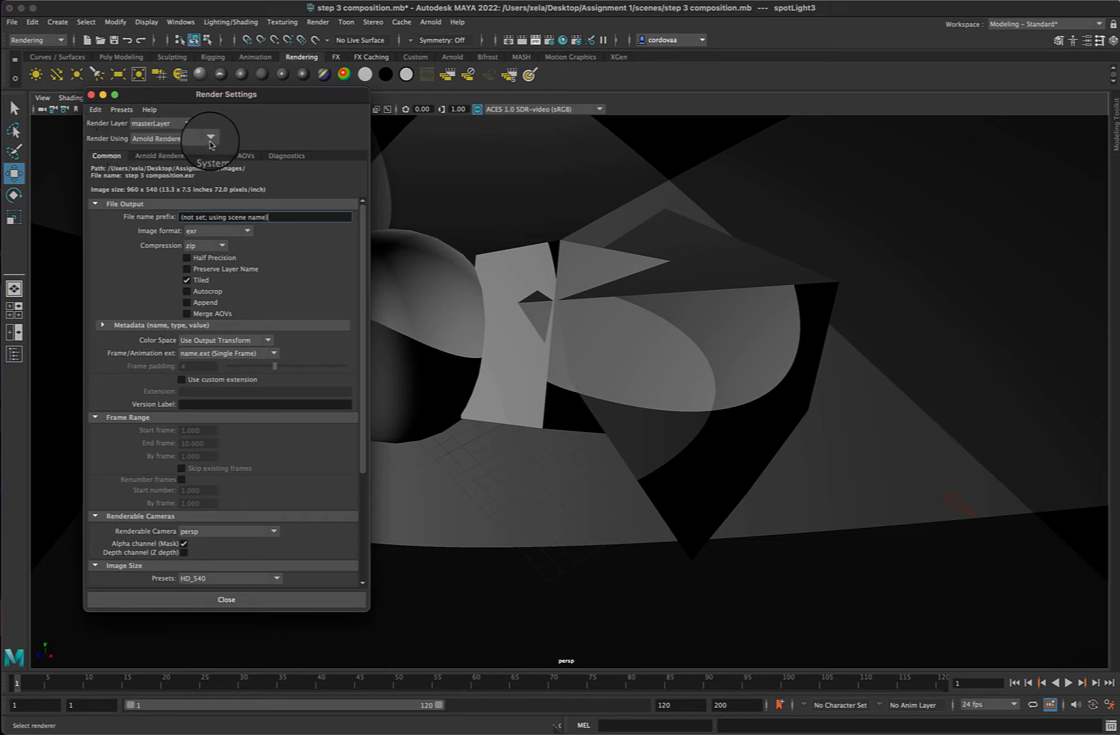
left_click(210, 141)
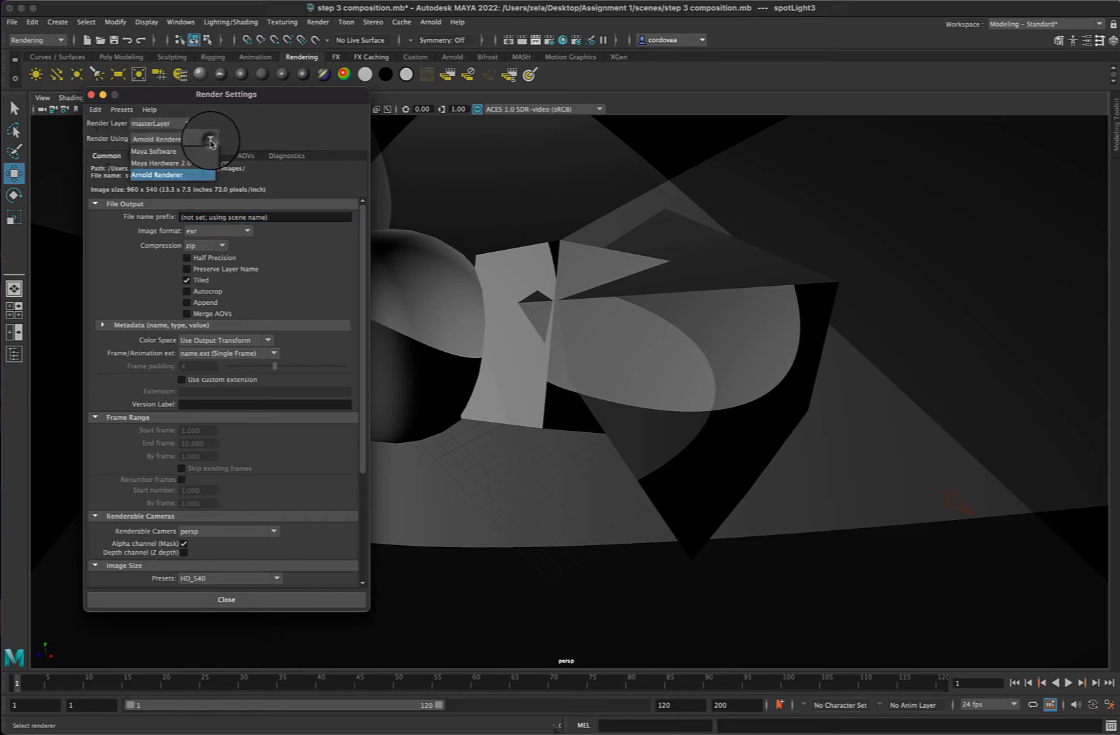
left_click(155, 151)
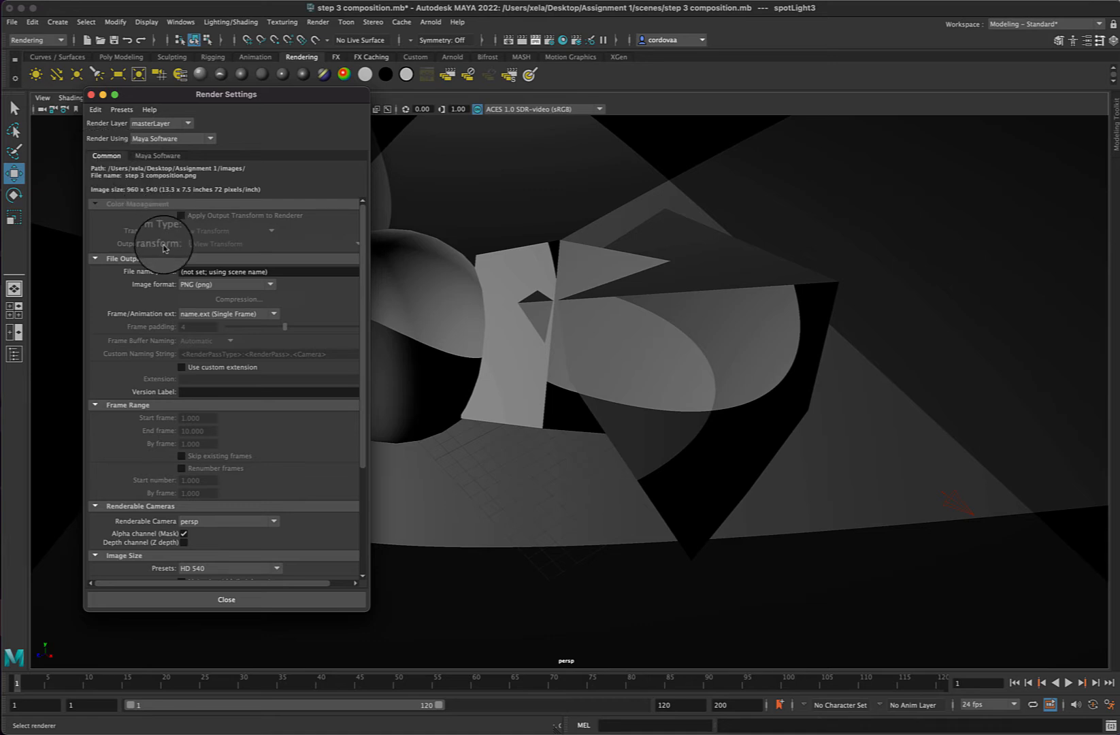
- Set the render output's image format to JPEG (jpg) in the File Output settings
scroll(160, 259, "down", 2)
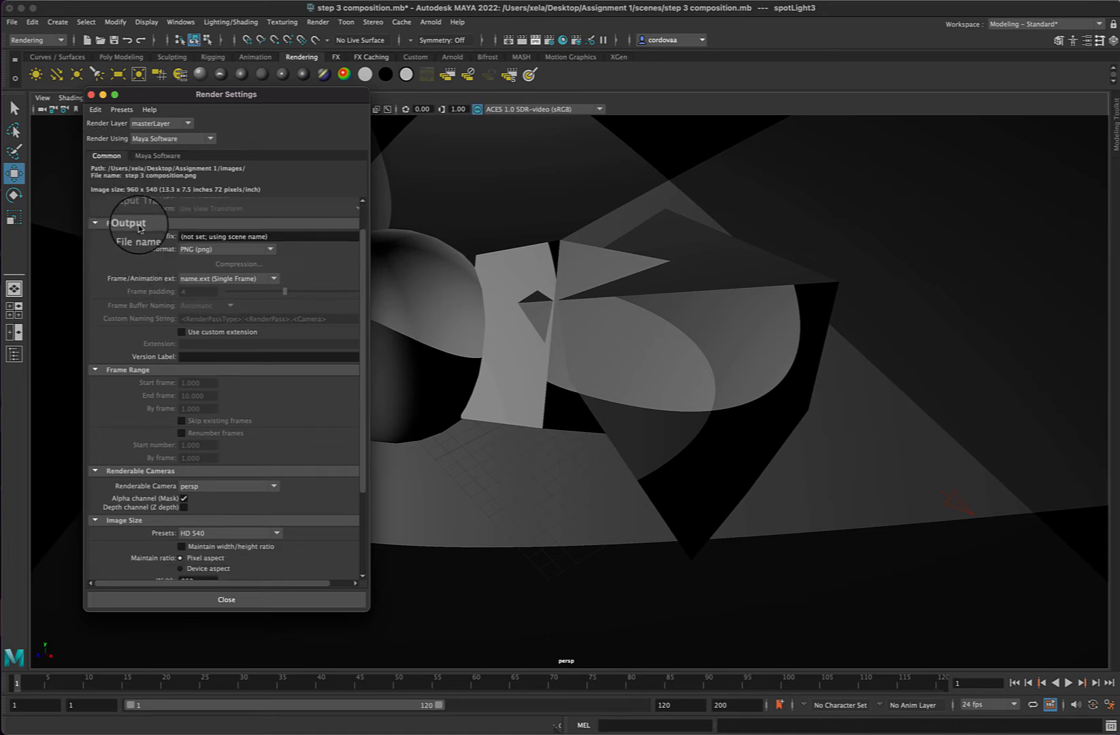
left_click(96, 223)
left_click(102, 255)
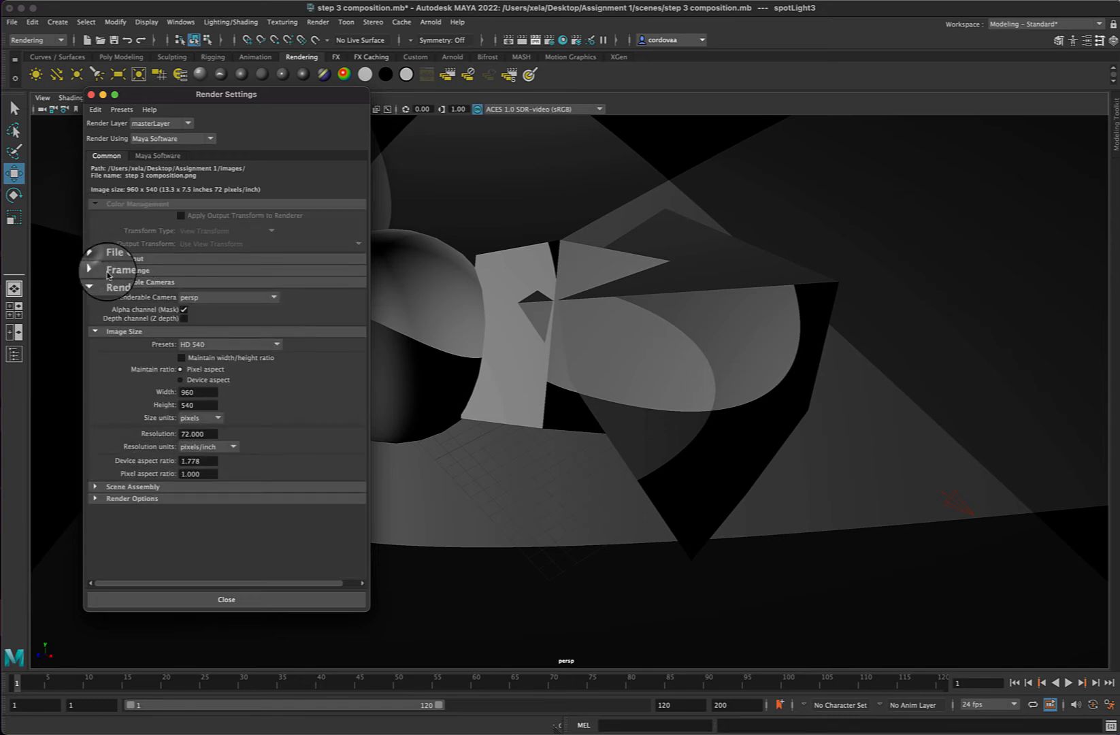
left_click(117, 258)
left_click(95, 258)
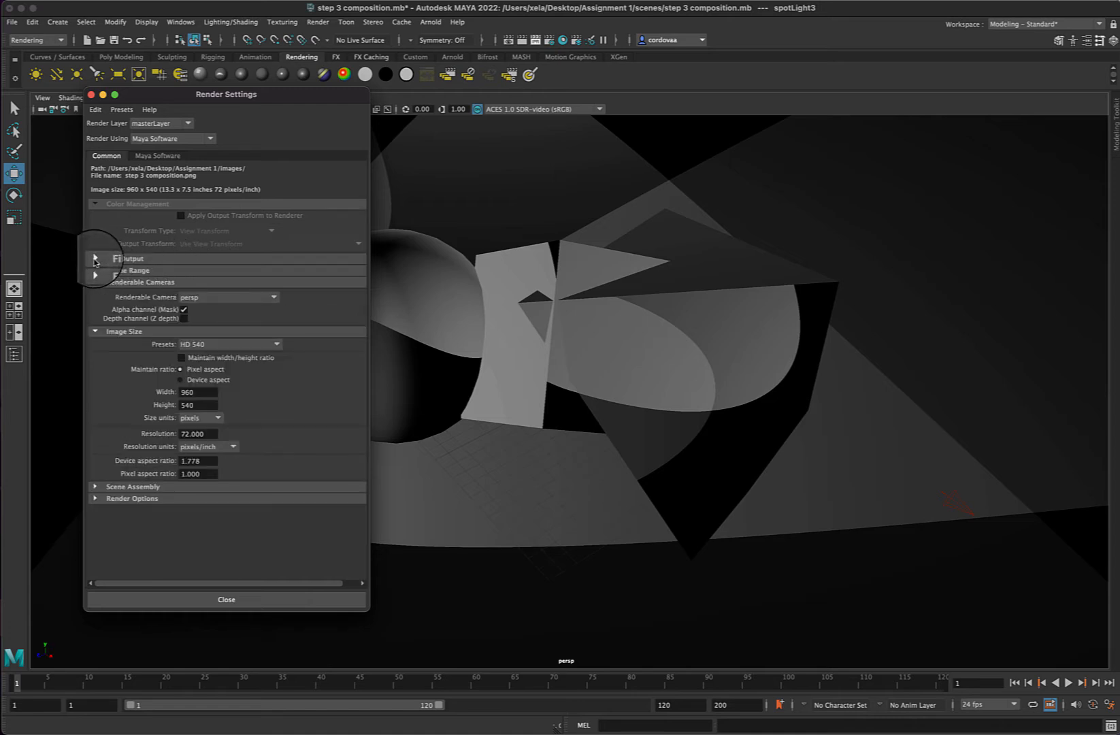
left_click(96, 259)
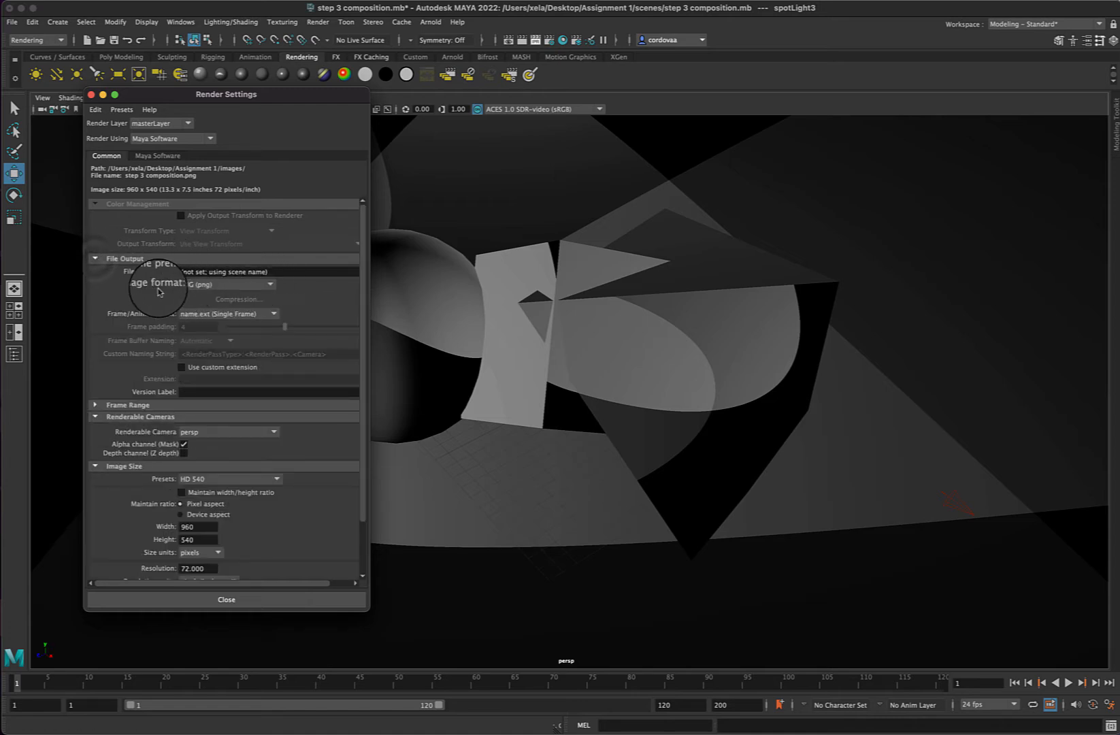
left_click(271, 284)
left_click(238, 334)
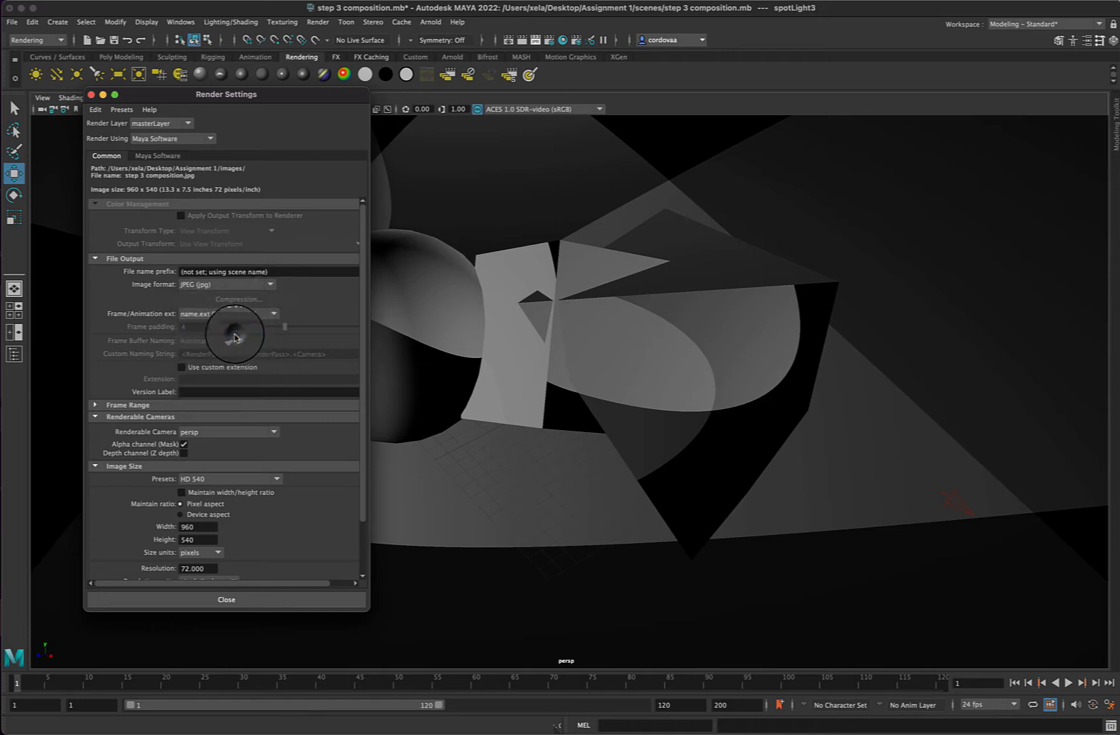
- Set the render's image size preset to Full 1024
scroll(153, 322, "down", 3)
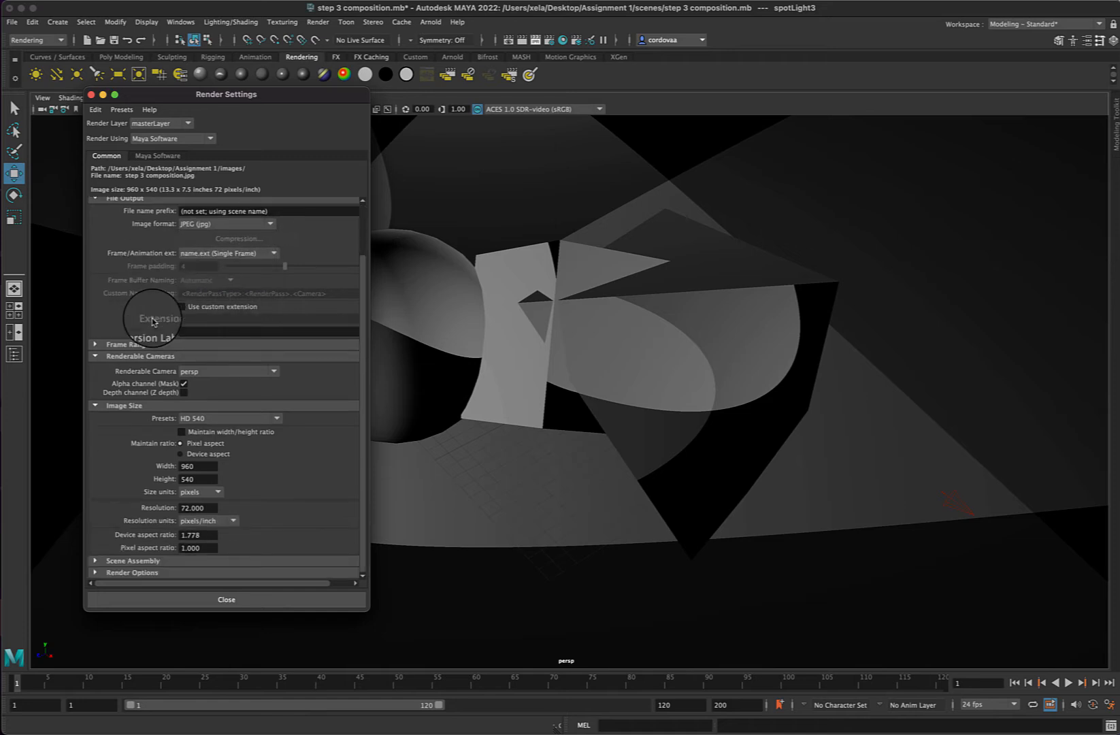
left_click(95, 344)
scroll(134, 331, "down", 4)
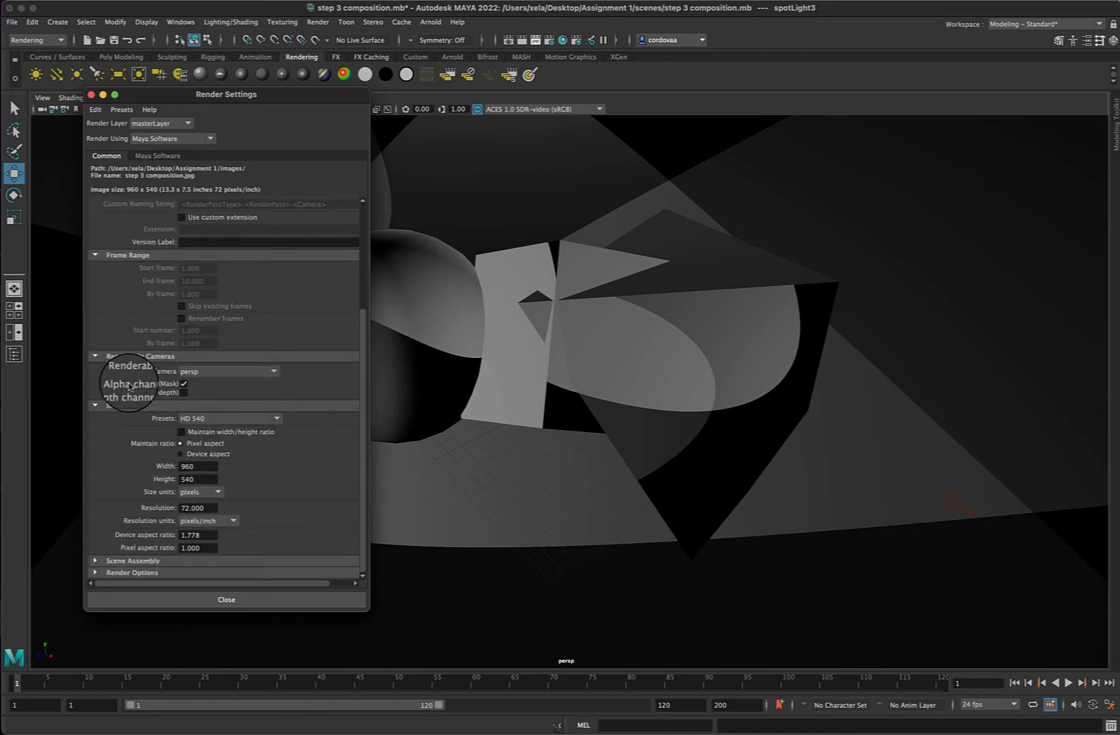
left_click(98, 408)
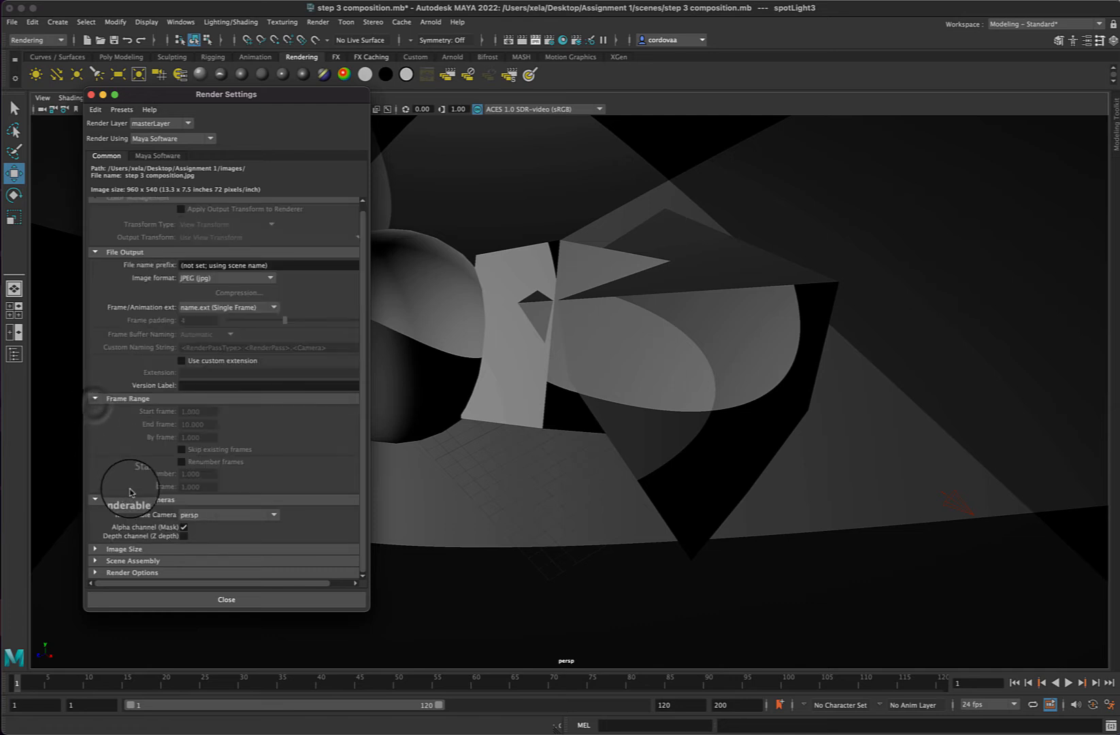
left_click(99, 549)
scroll(142, 498, "down", 5)
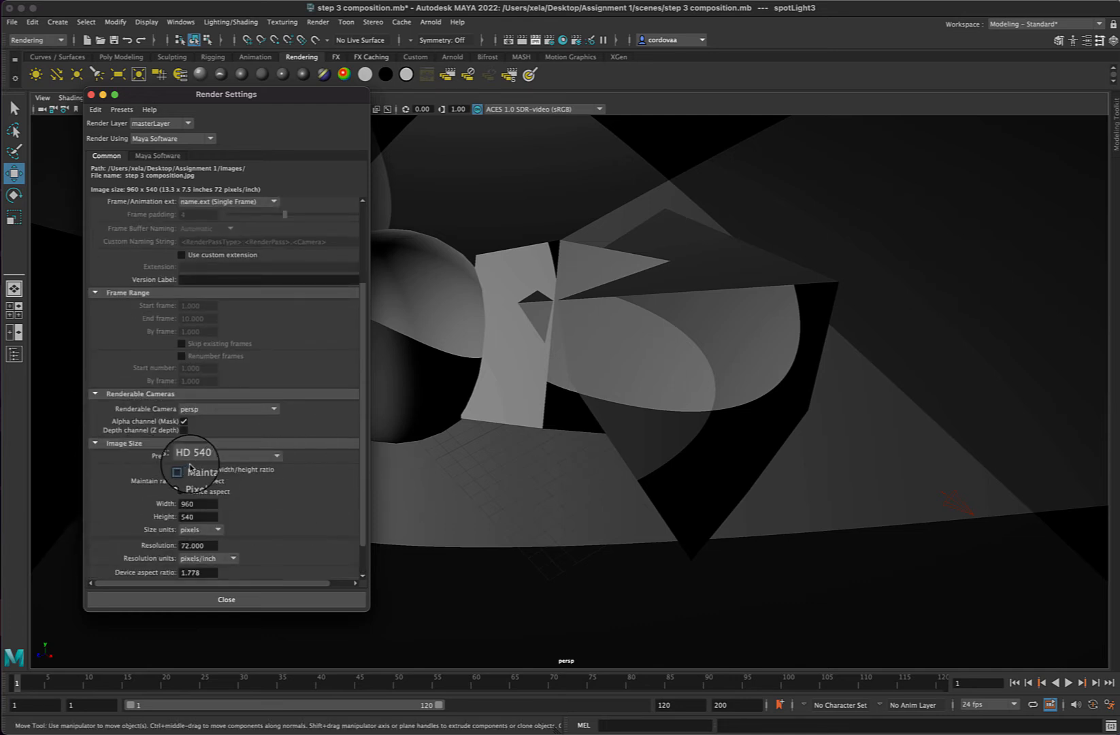
left_click(277, 460)
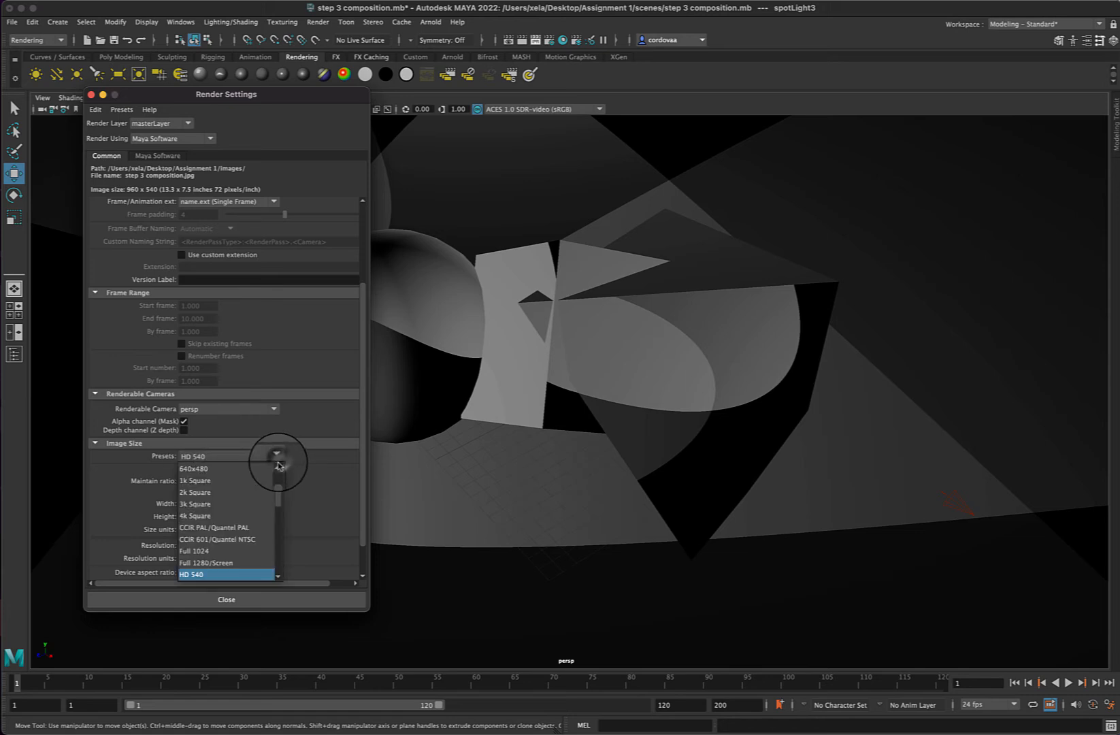
left_click(226, 553)
- Set the image resolution to 150 pixels/inch
scroll(225, 464, "down", 2)
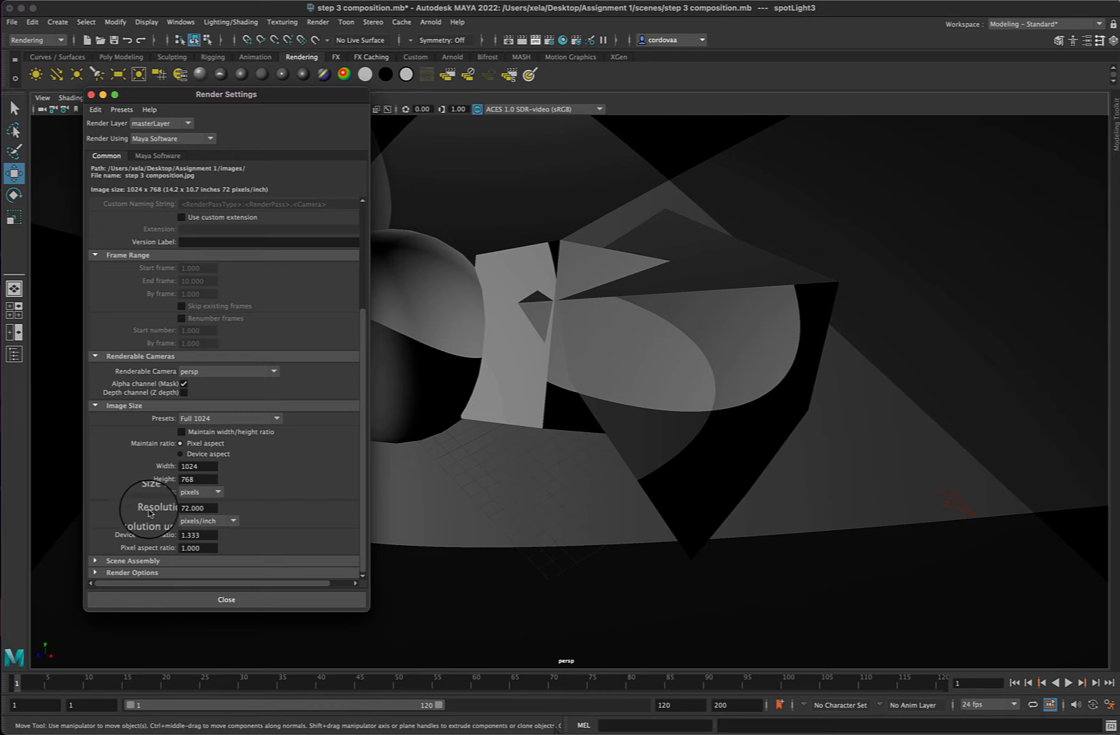
double_click(184, 512)
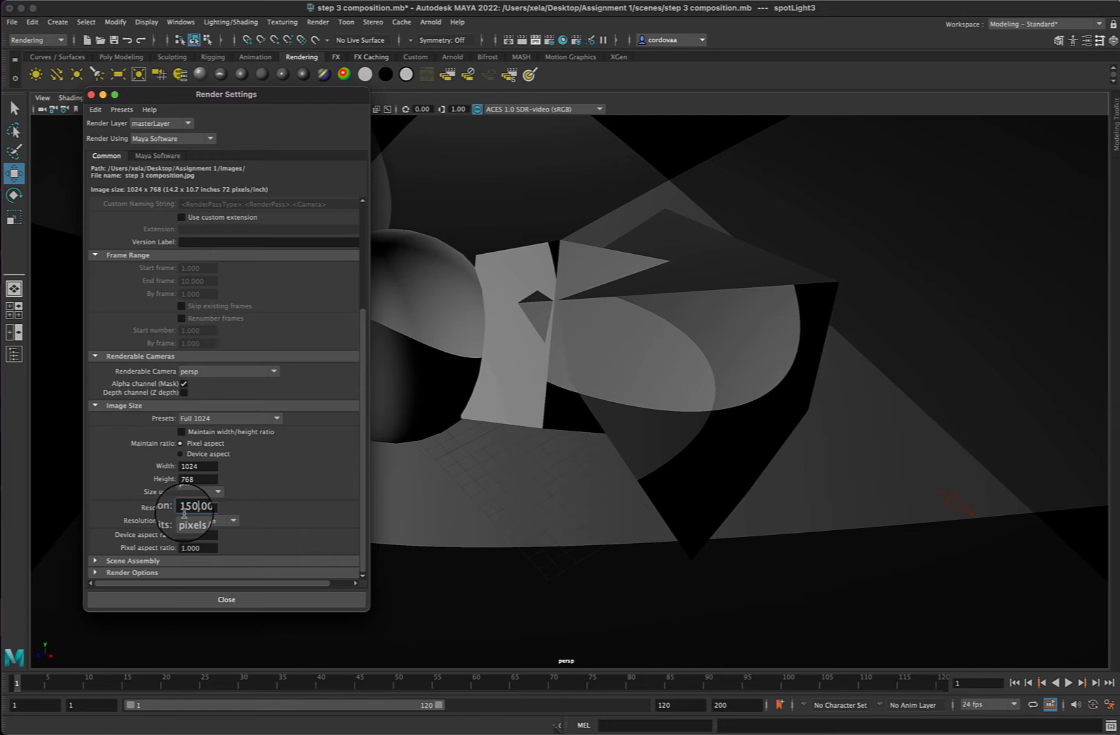
type("150")
key("Return")
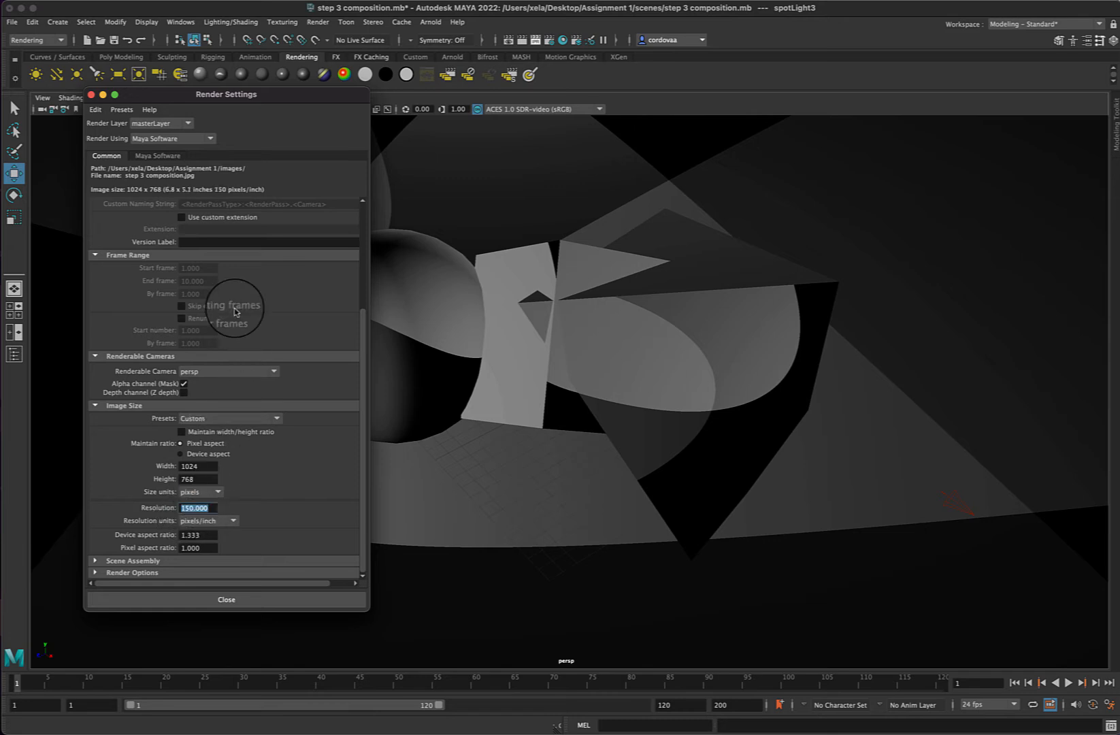
- Set the Maya Software anti-aliasing quality to Production quality
left_click(153, 159)
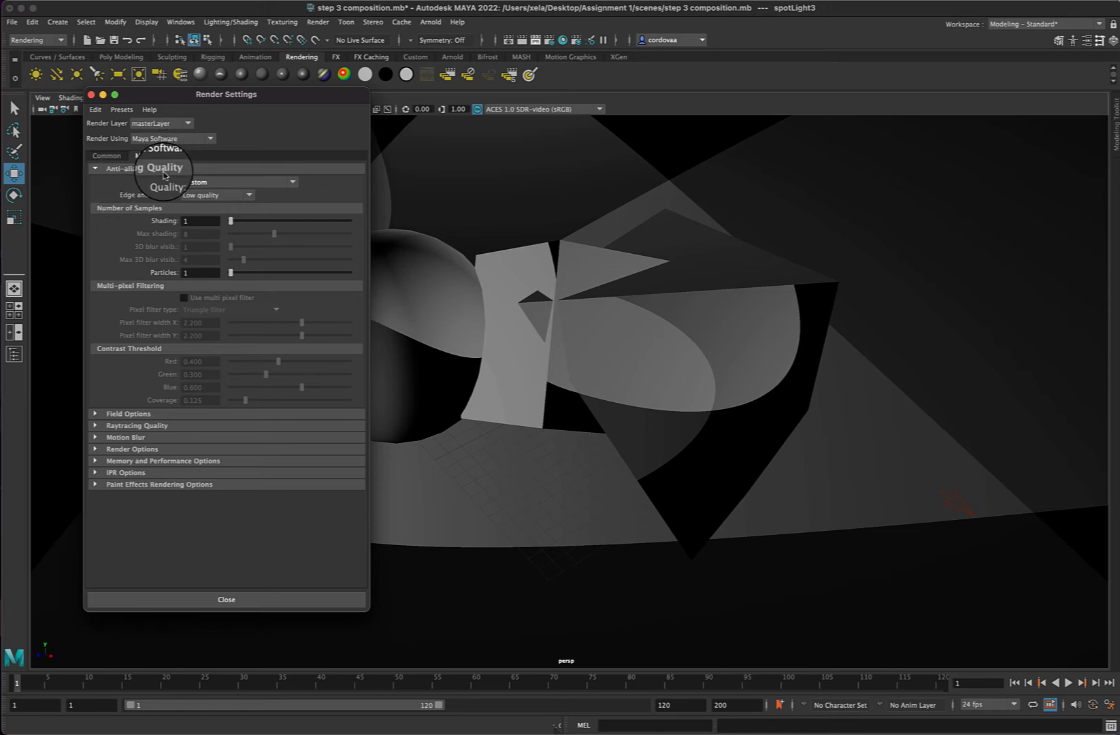
left_click(293, 181)
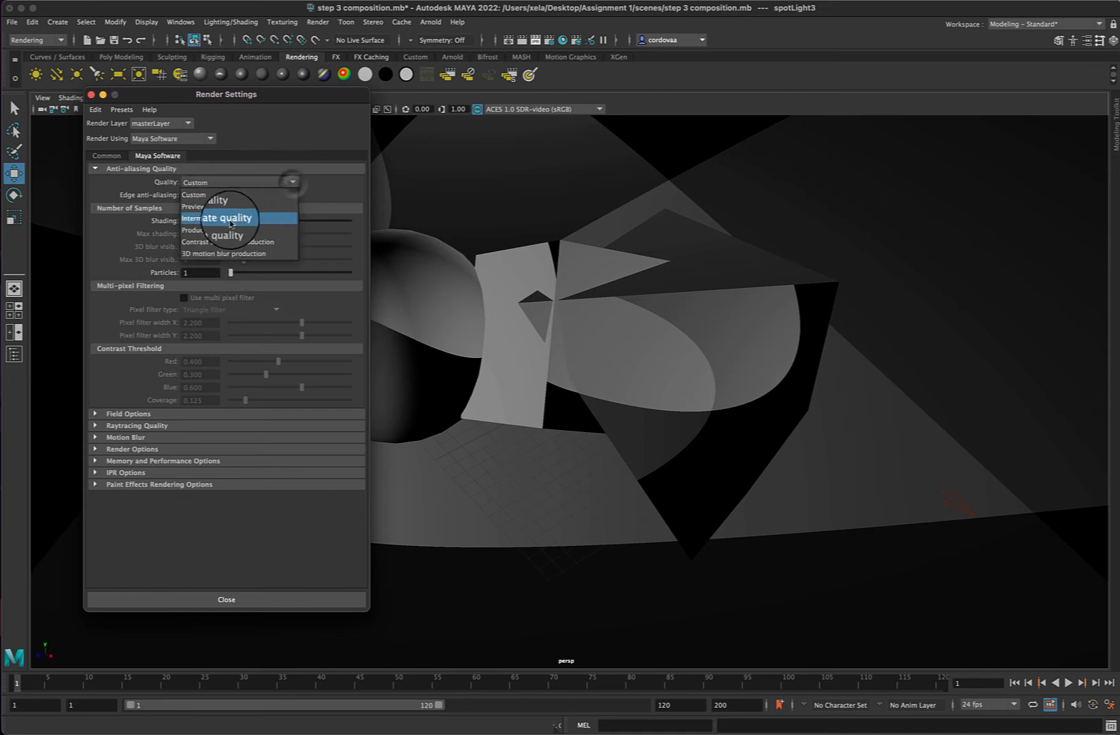
left_click(211, 234)
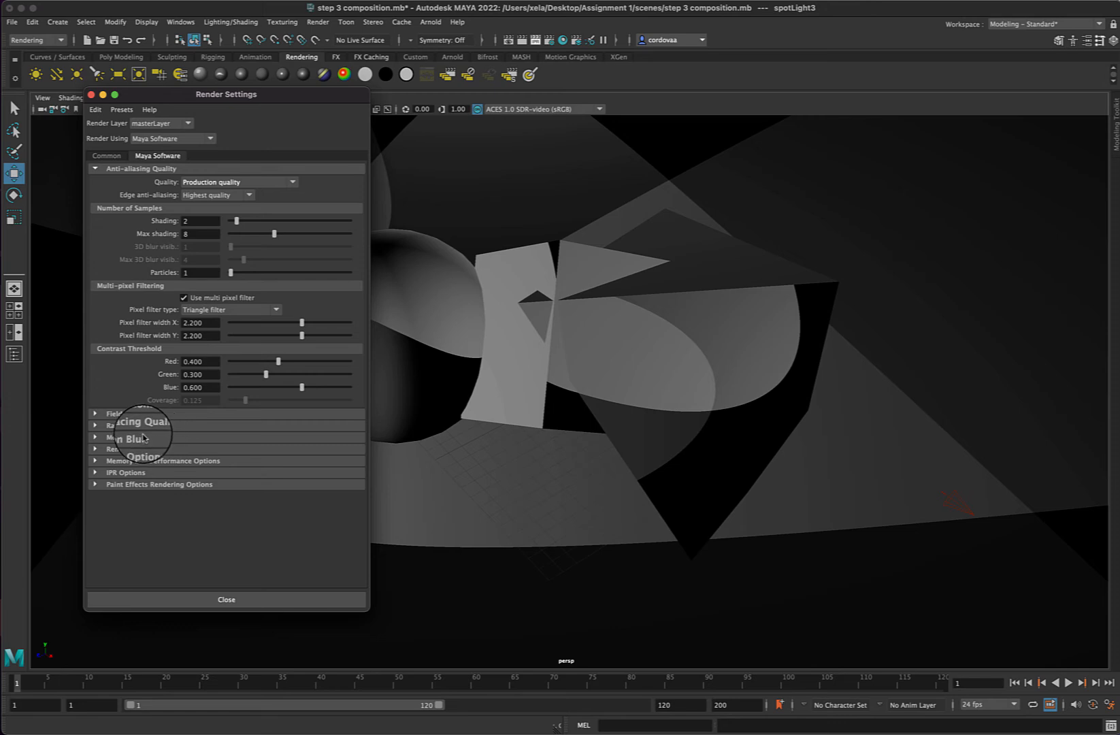
- Enable Raytracing in the Raytracing Quality settings and close the Render Settings
left_click(95, 426)
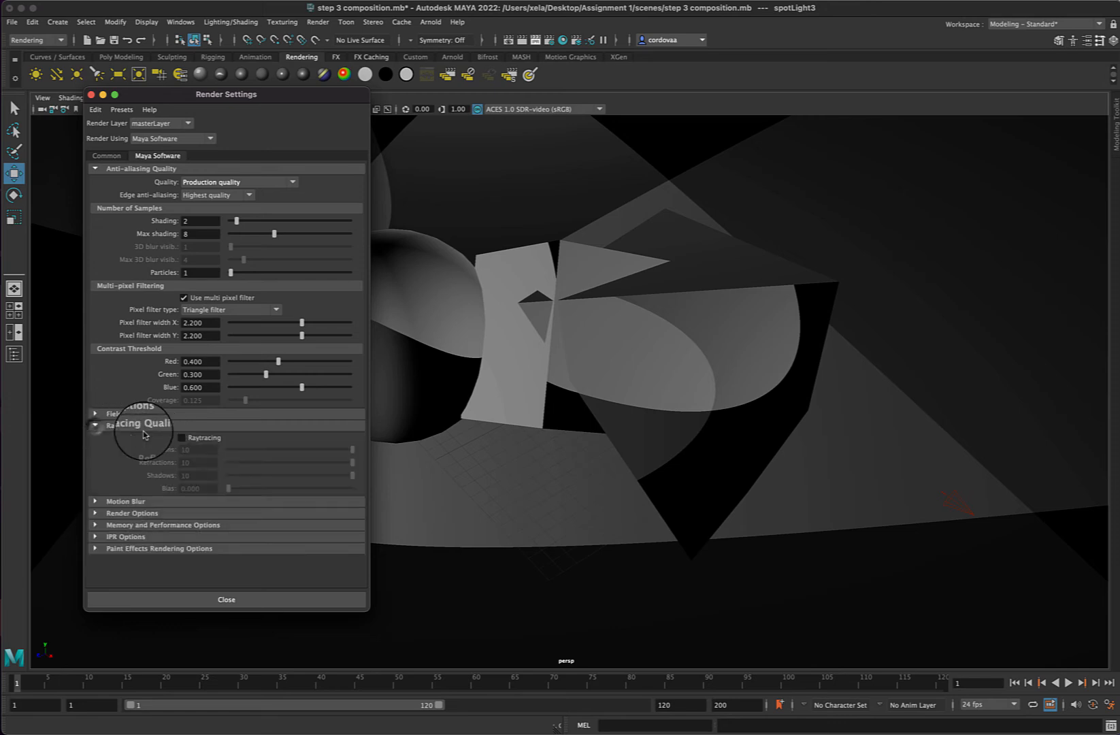
left_click(181, 438)
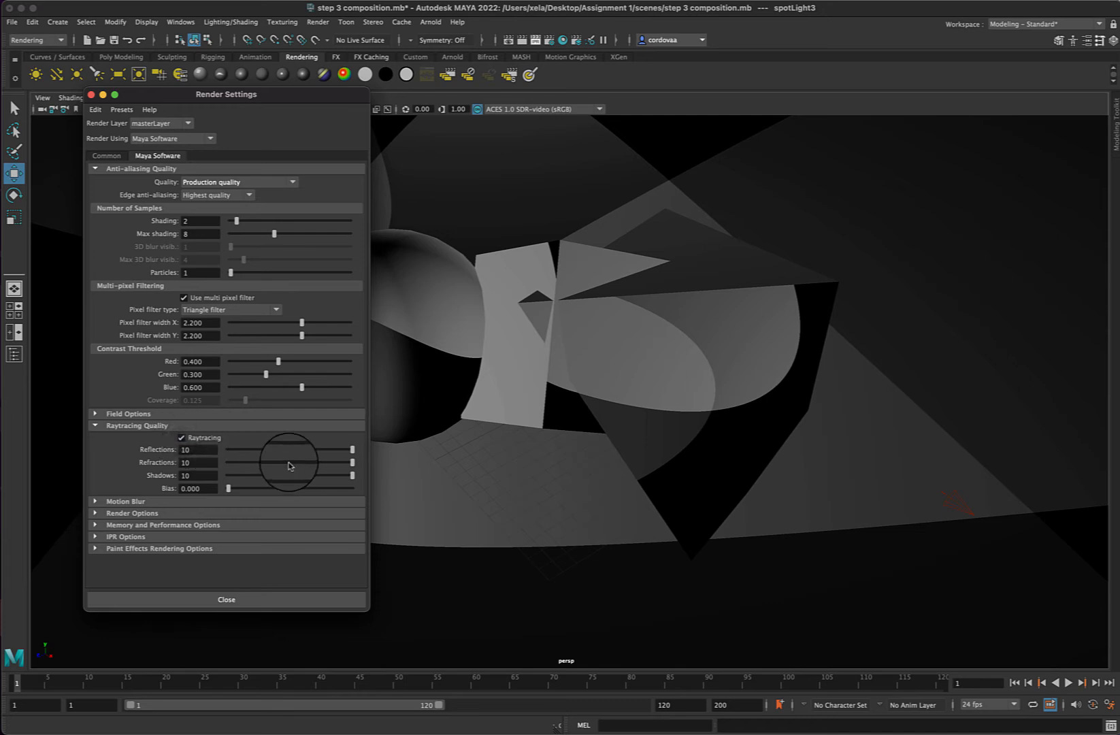
left_click(224, 600)
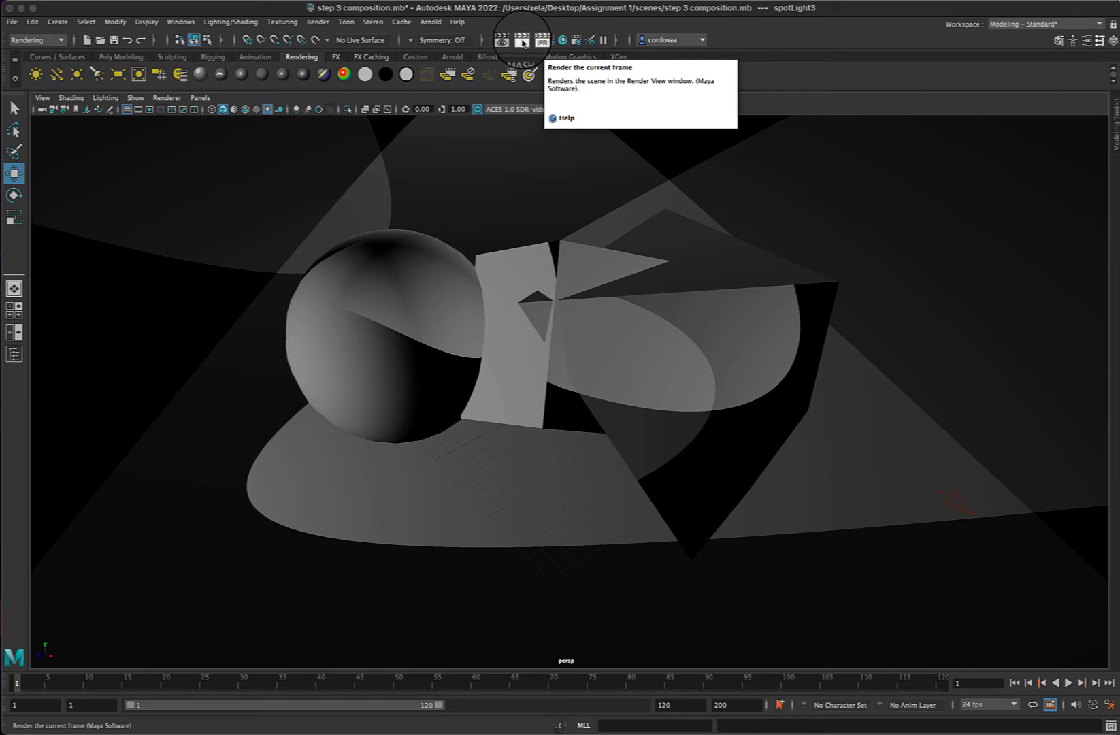
- Render the current frame with Maya Software and inspect the shadows and shapes in the rendered image
left_click(523, 43)
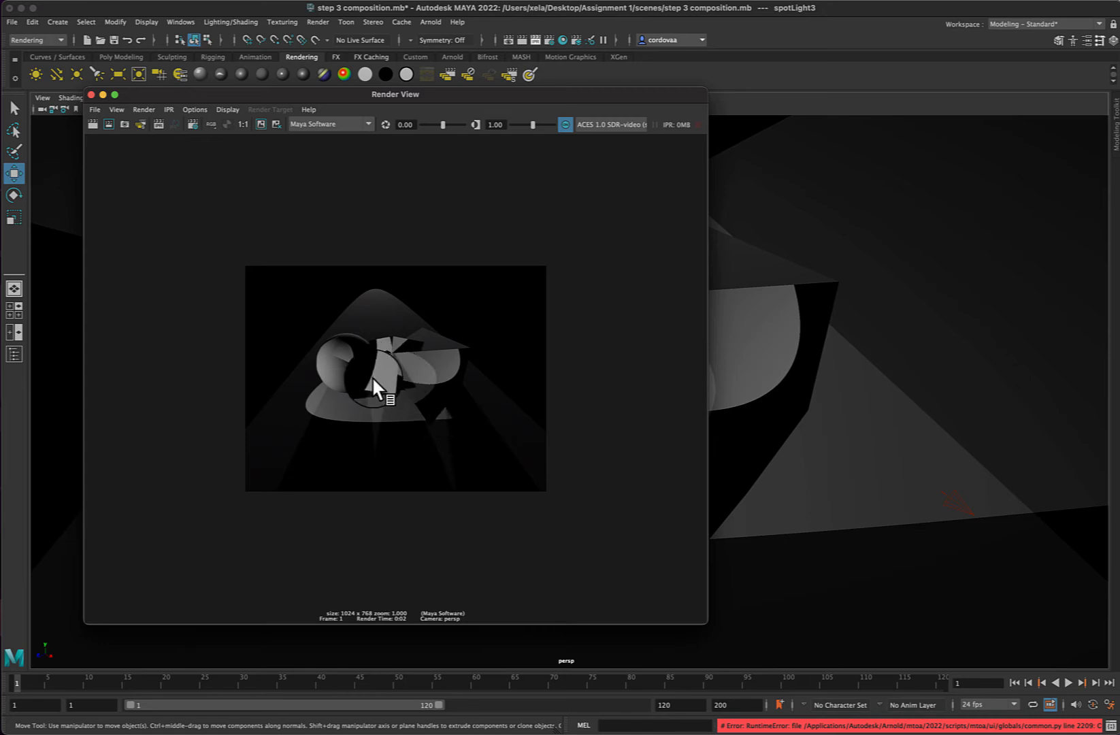
scroll(415, 406, "up", 2)
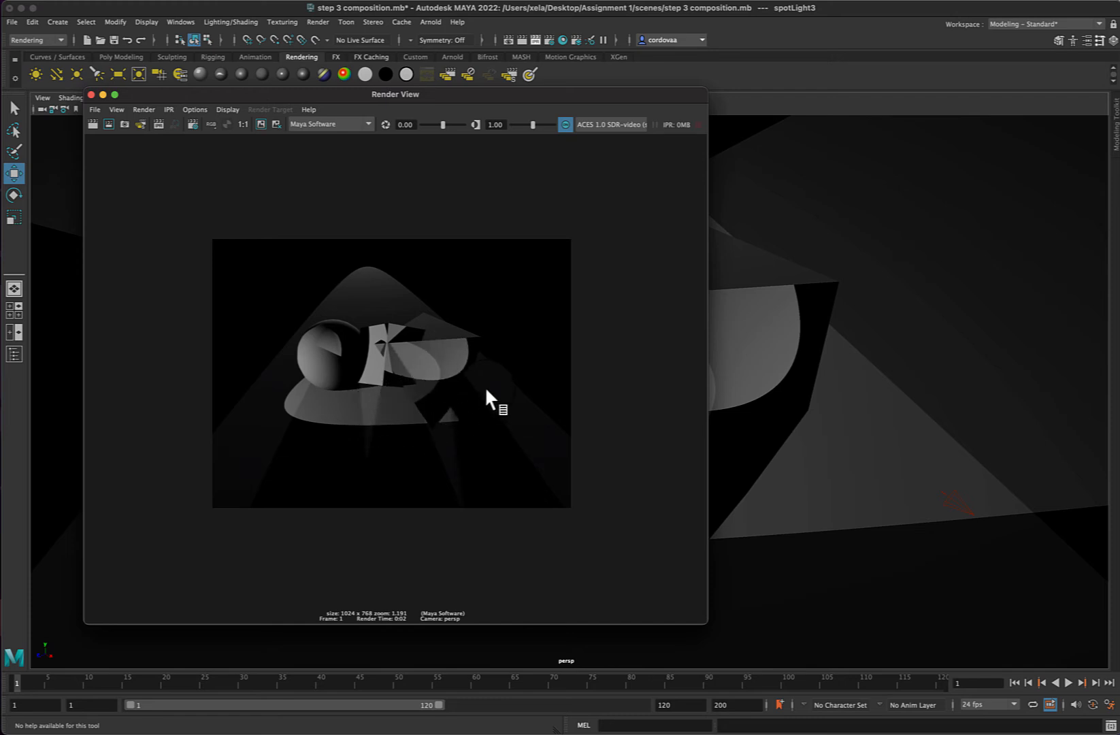
scroll(529, 383, "down", 1)
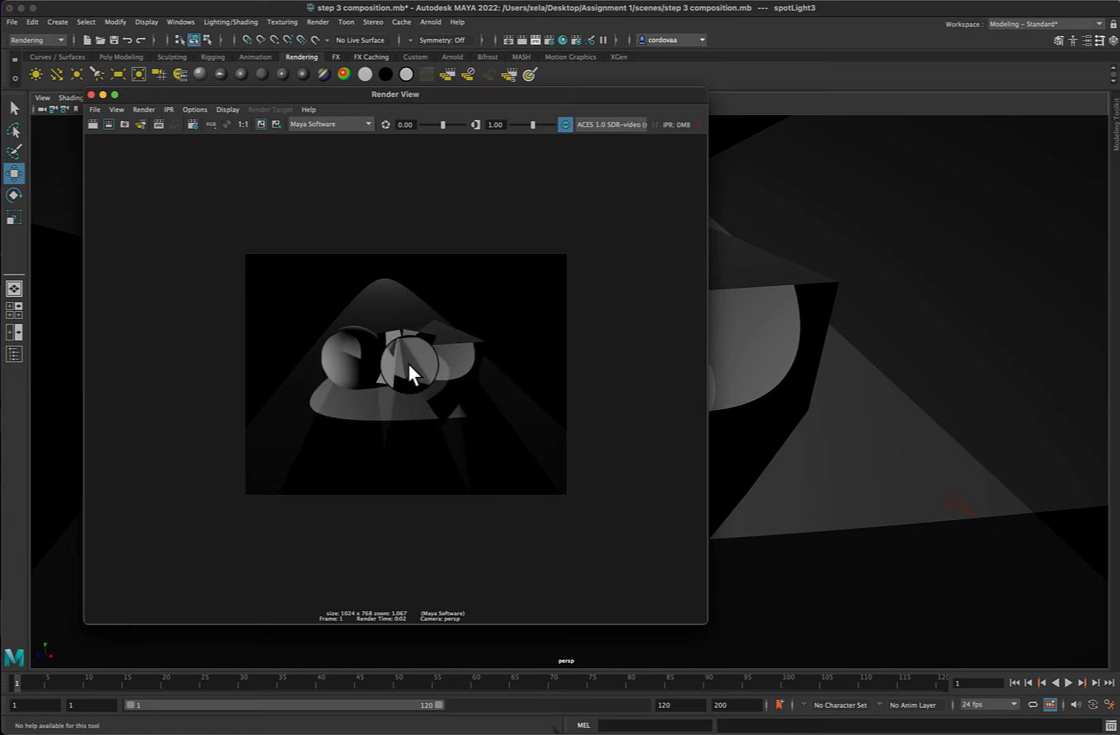
scroll(431, 365, "up", 3)
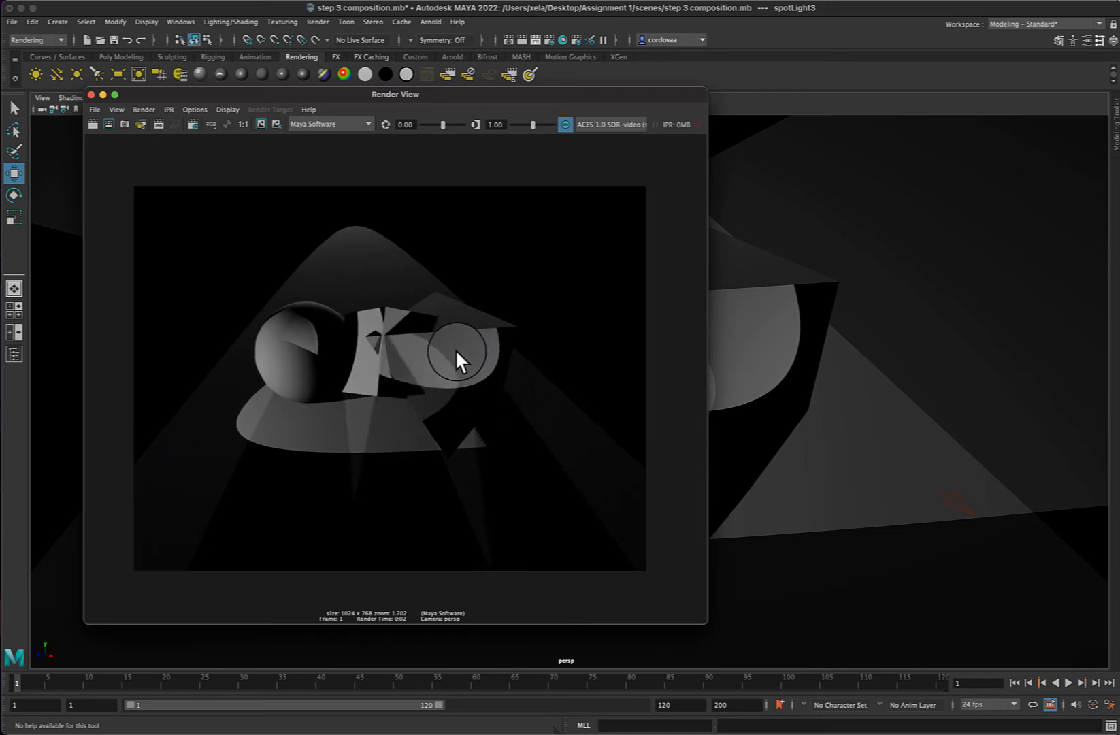
- Save the rendered image as a JPEG in the project's images folder, naming it "1_" followed by the artist's username
left_click(95, 113)
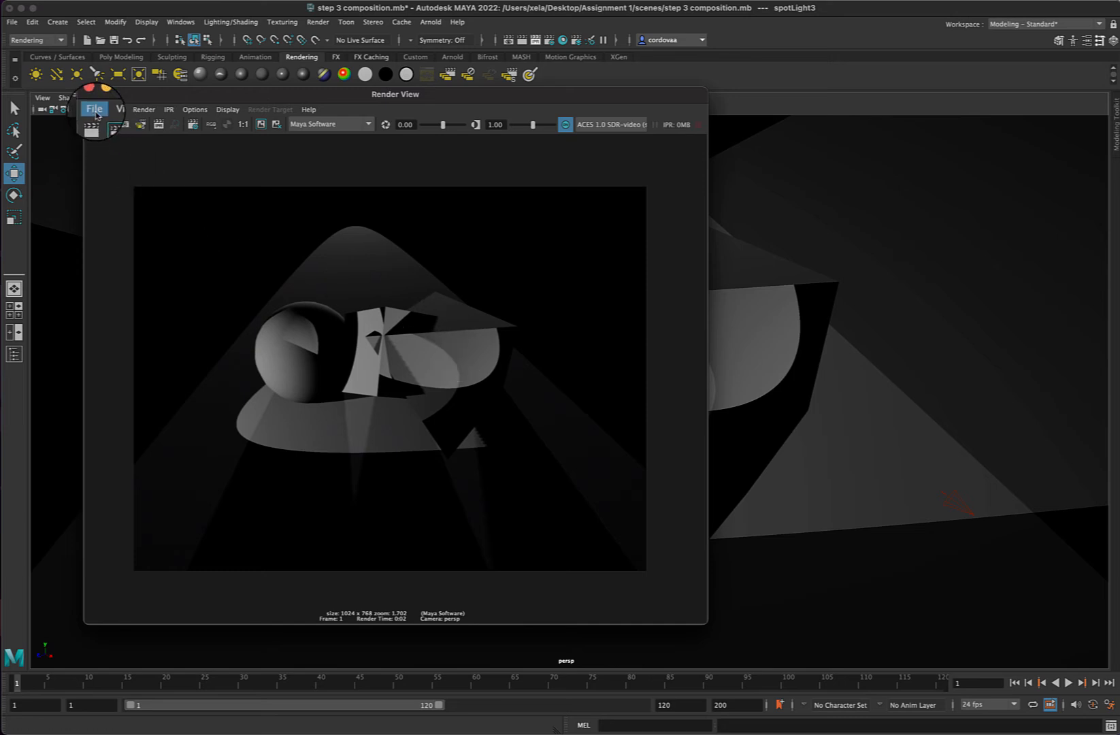
left_click(95, 110)
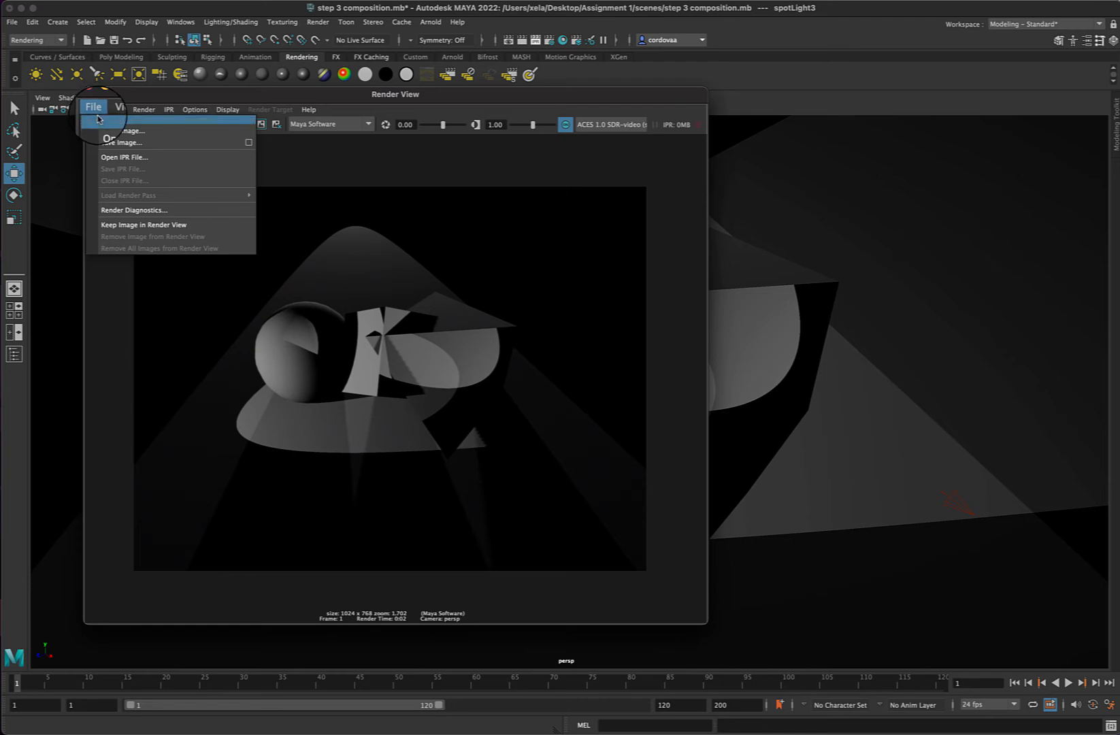
left_click(123, 144)
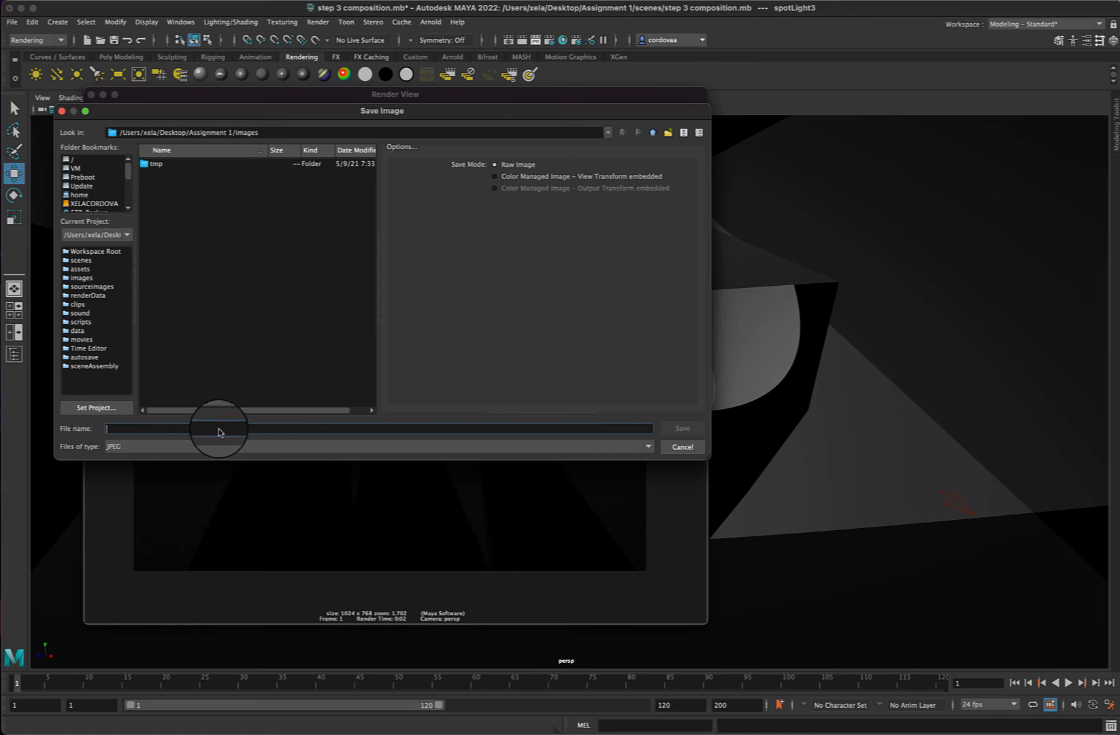
type("1_cordovaa")
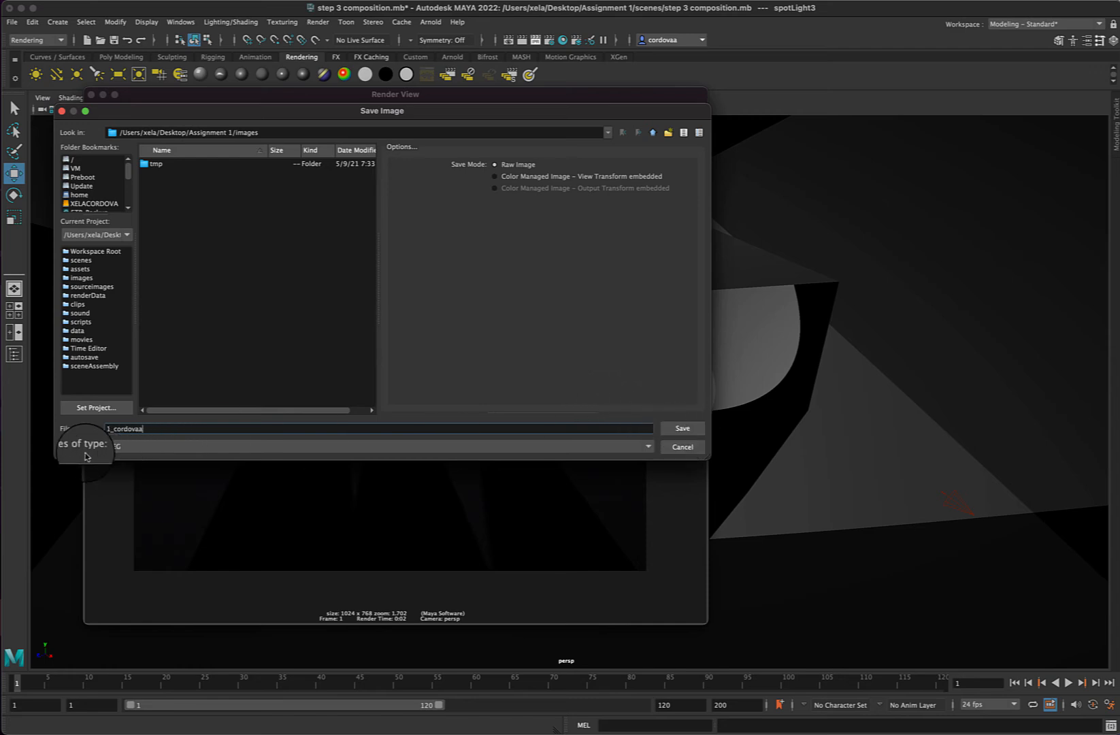
left_click(682, 429)
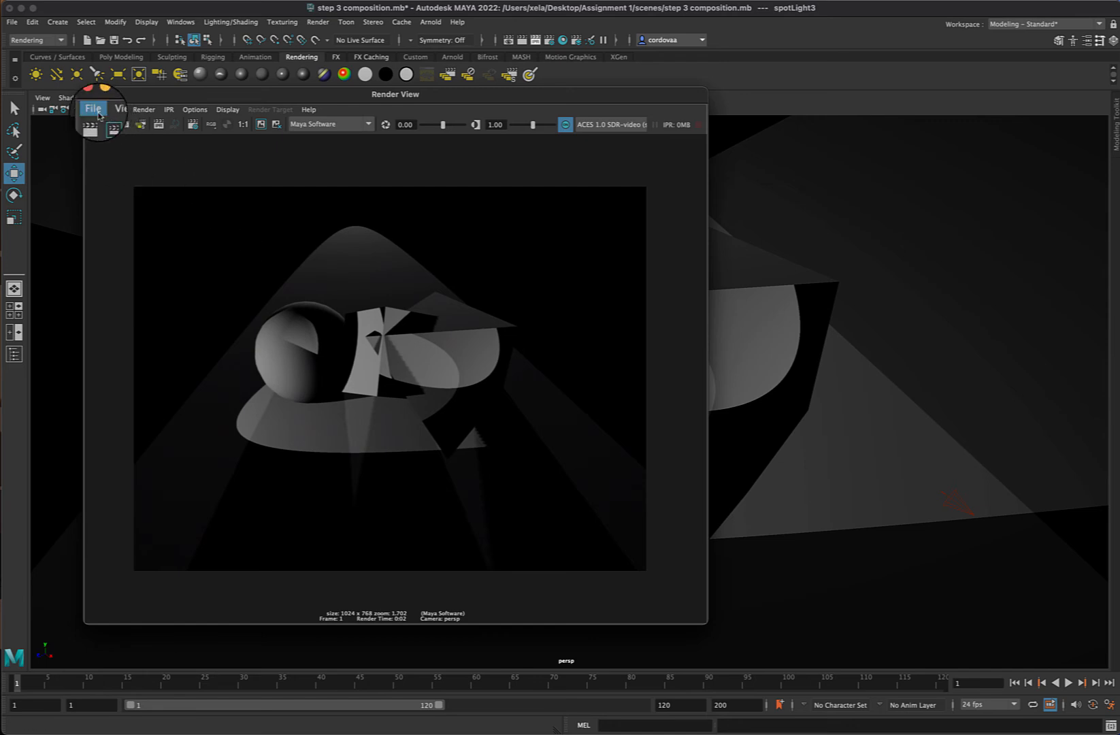
left_click(142, 111)
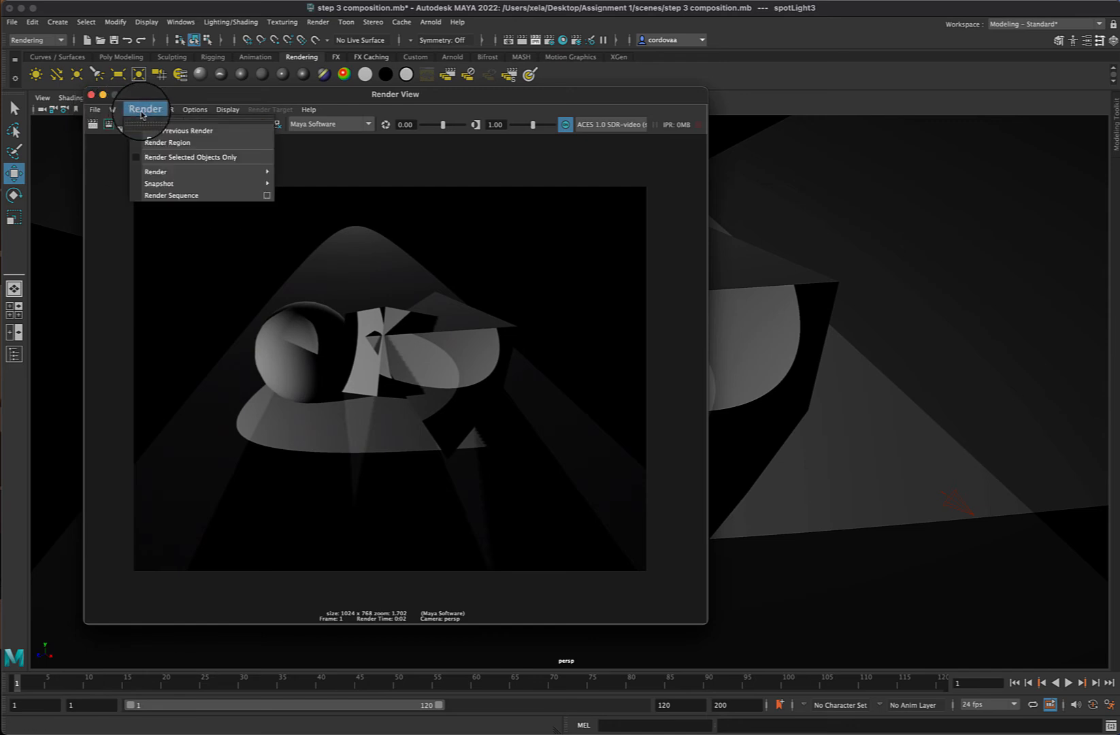
- Render the scene from the top camera and save the image as a JPEG named "1_" plus the artist's username and "_top"
mouse_move(252, 172)
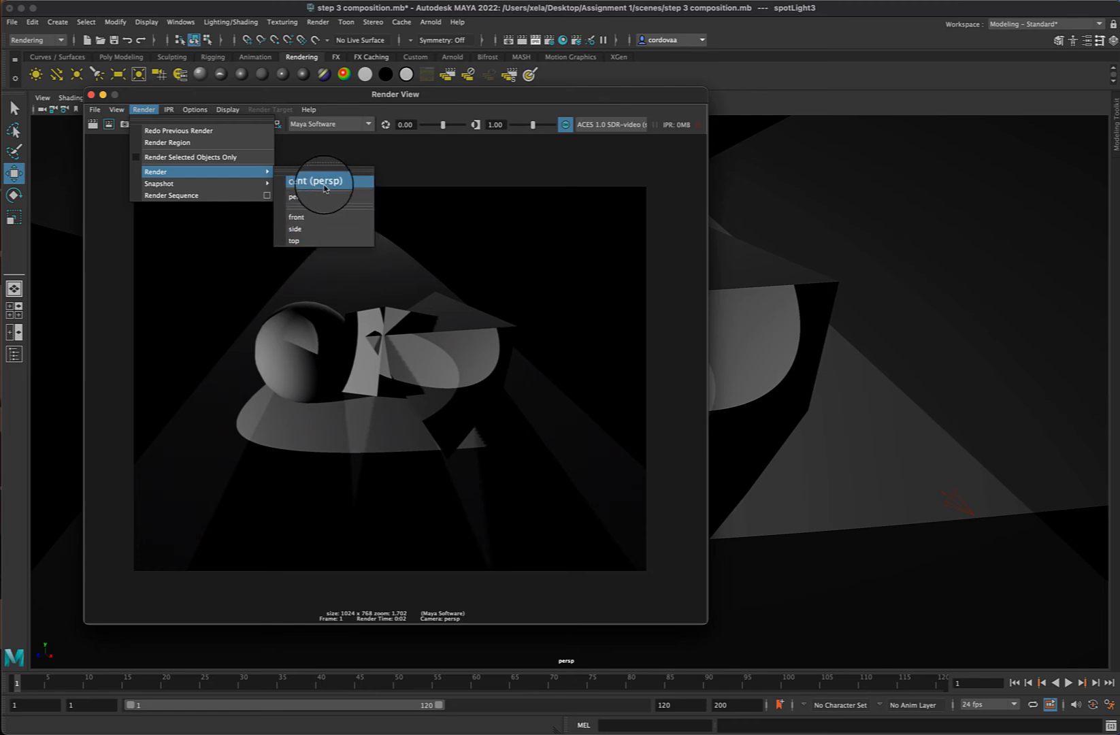
left_click(294, 241)
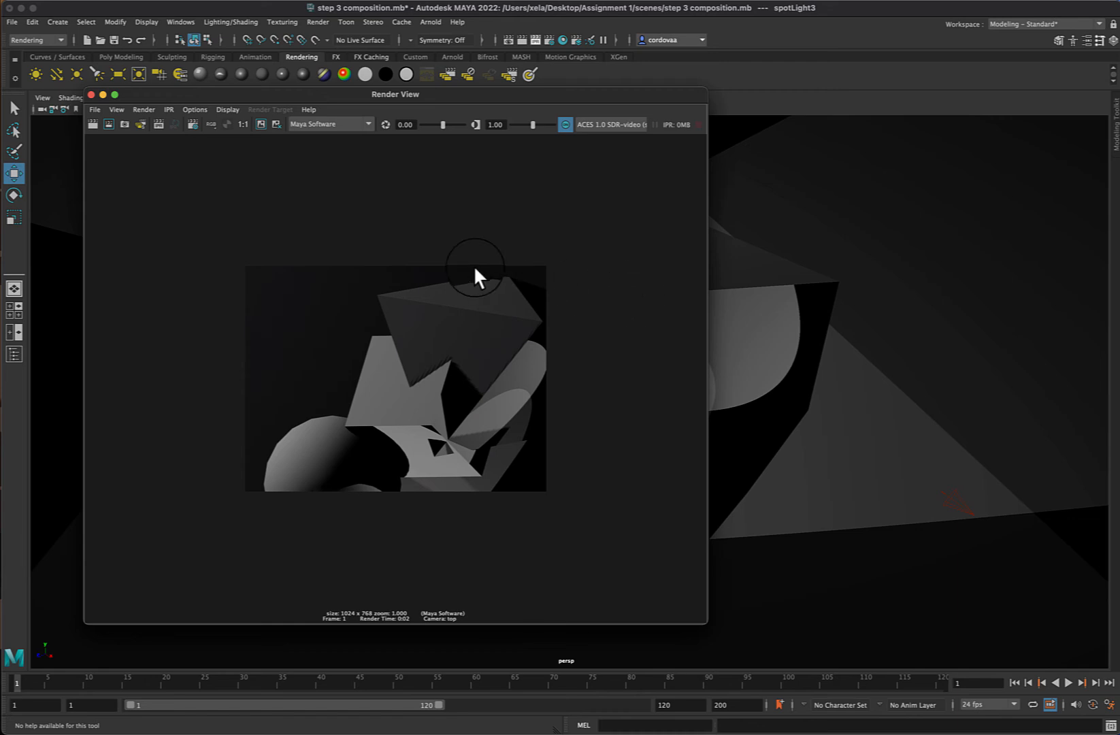
left_click(95, 110)
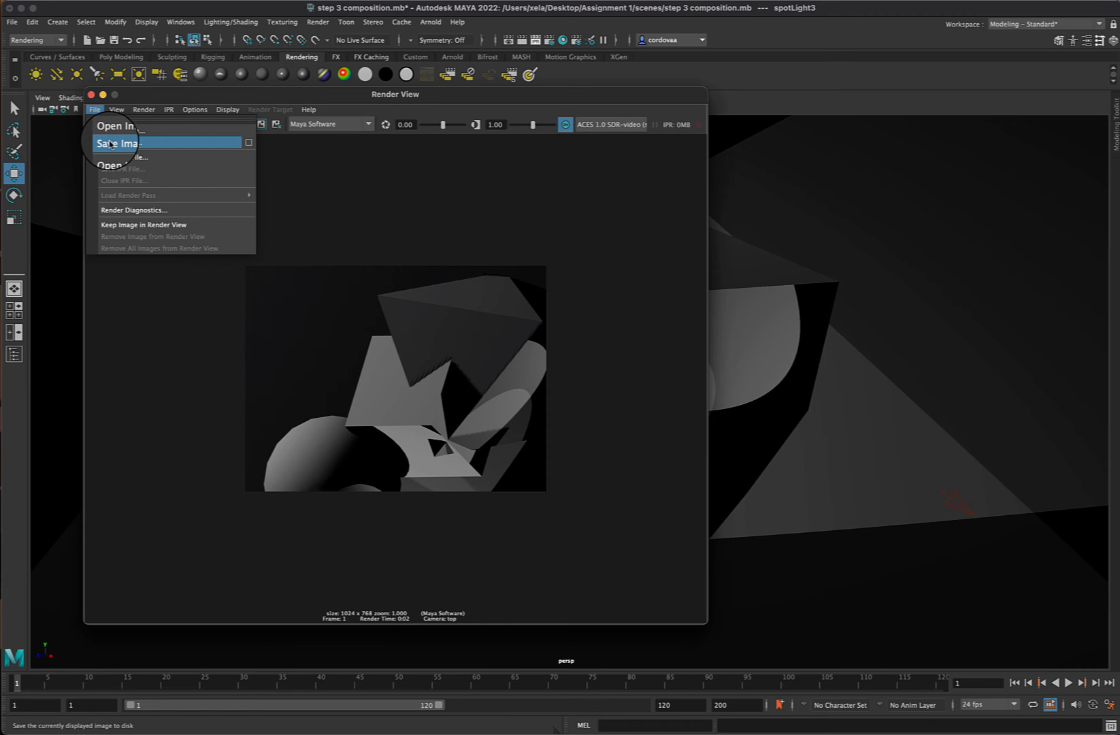
left_click(110, 144)
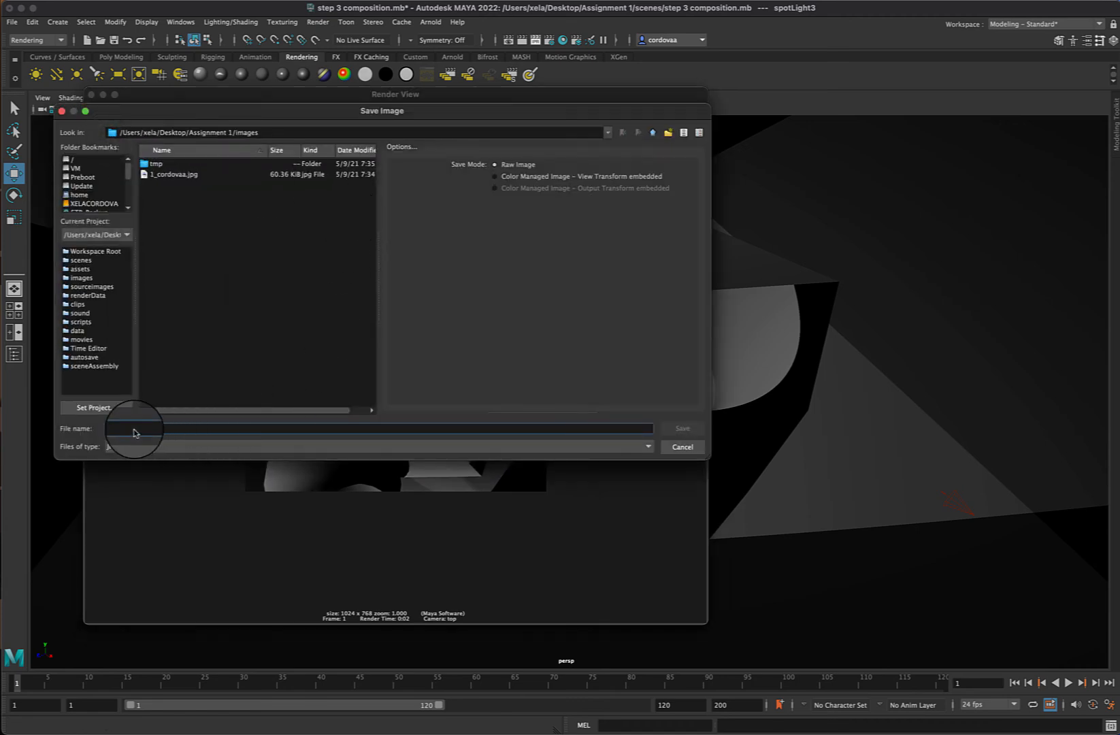
type("1")
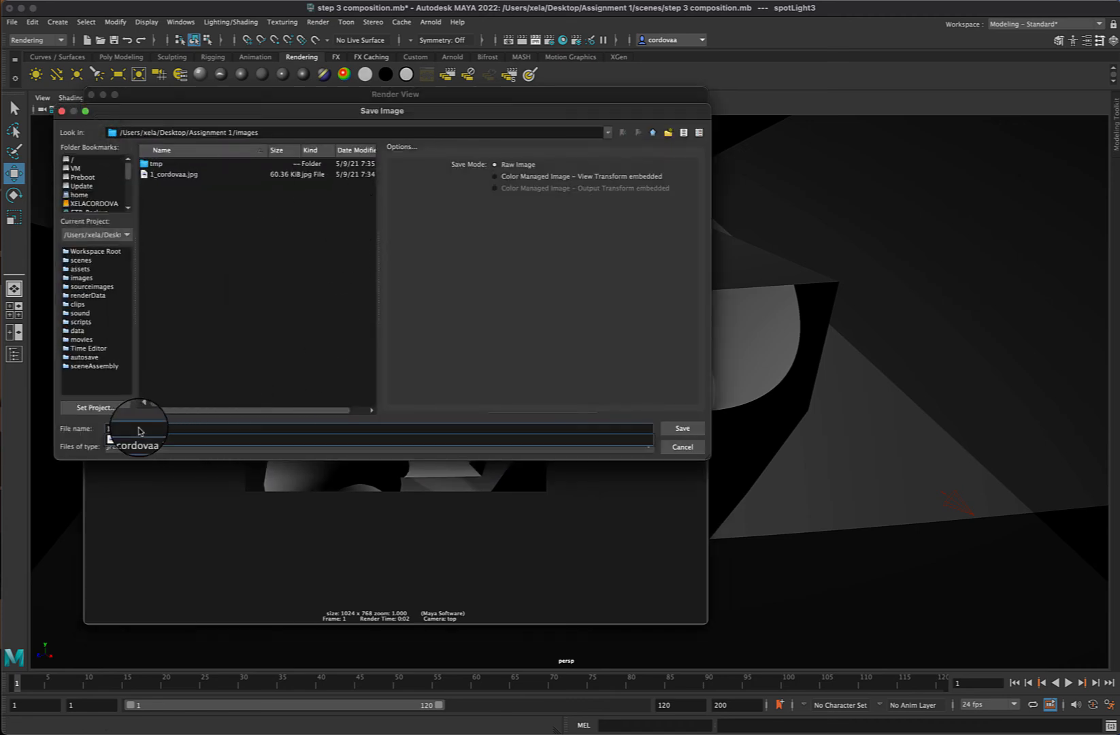
type("_cordovaa")
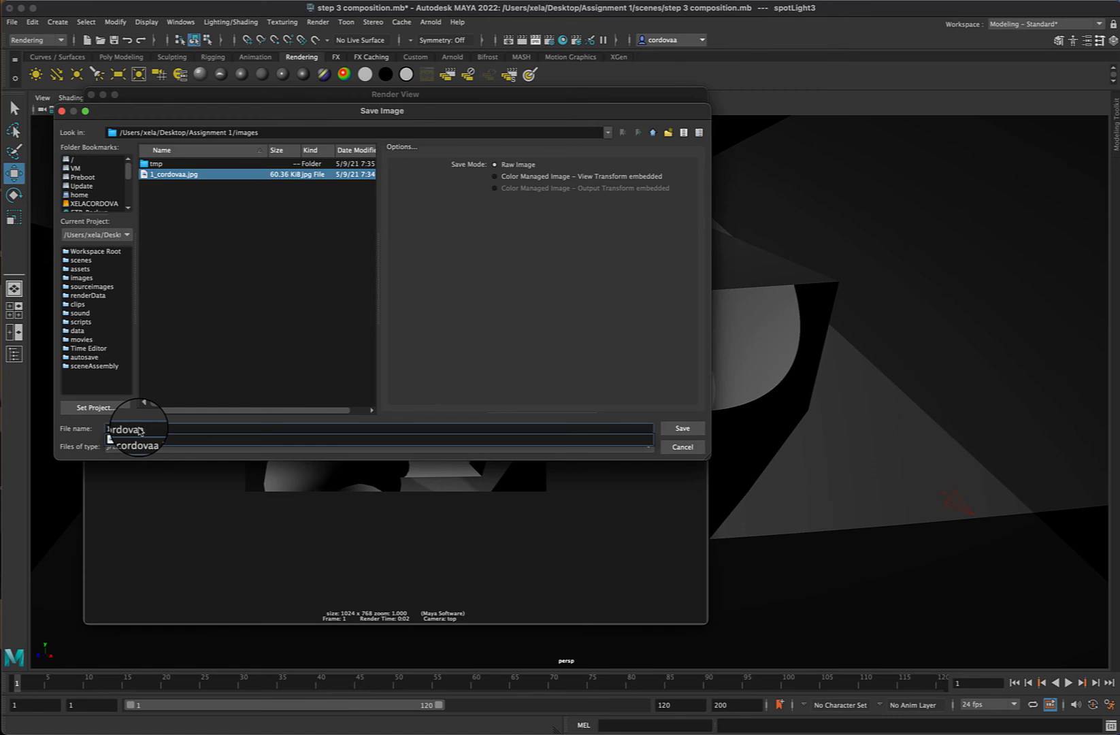
type("_top")
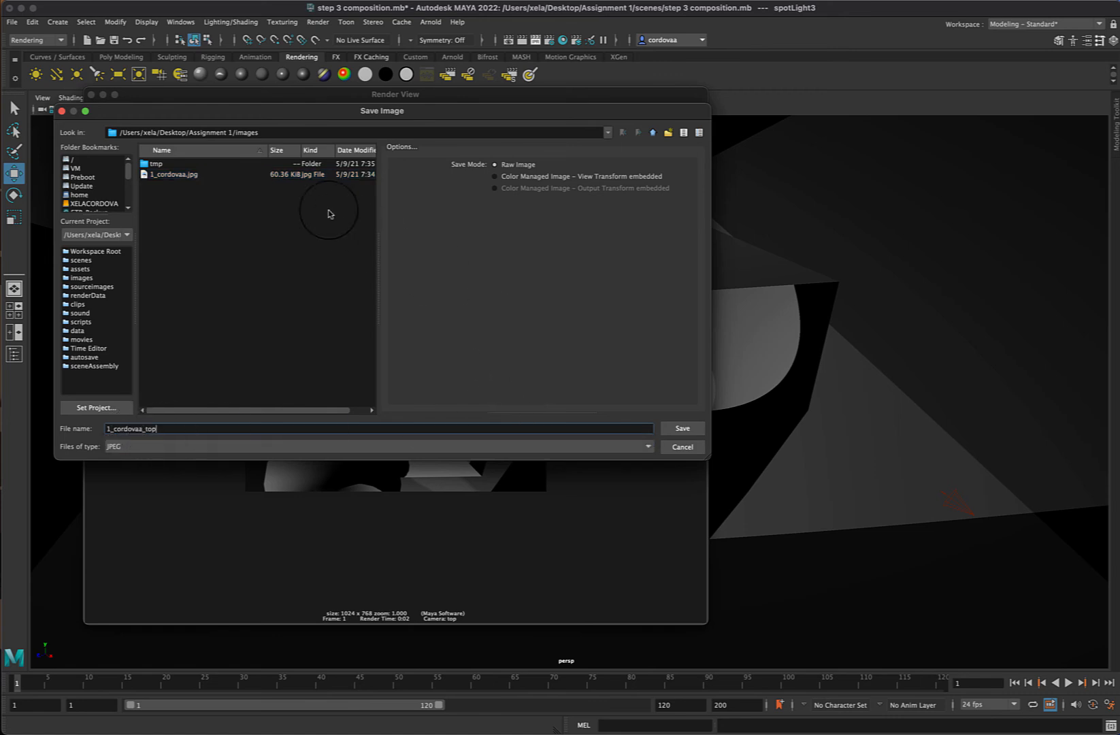
left_click(688, 430)
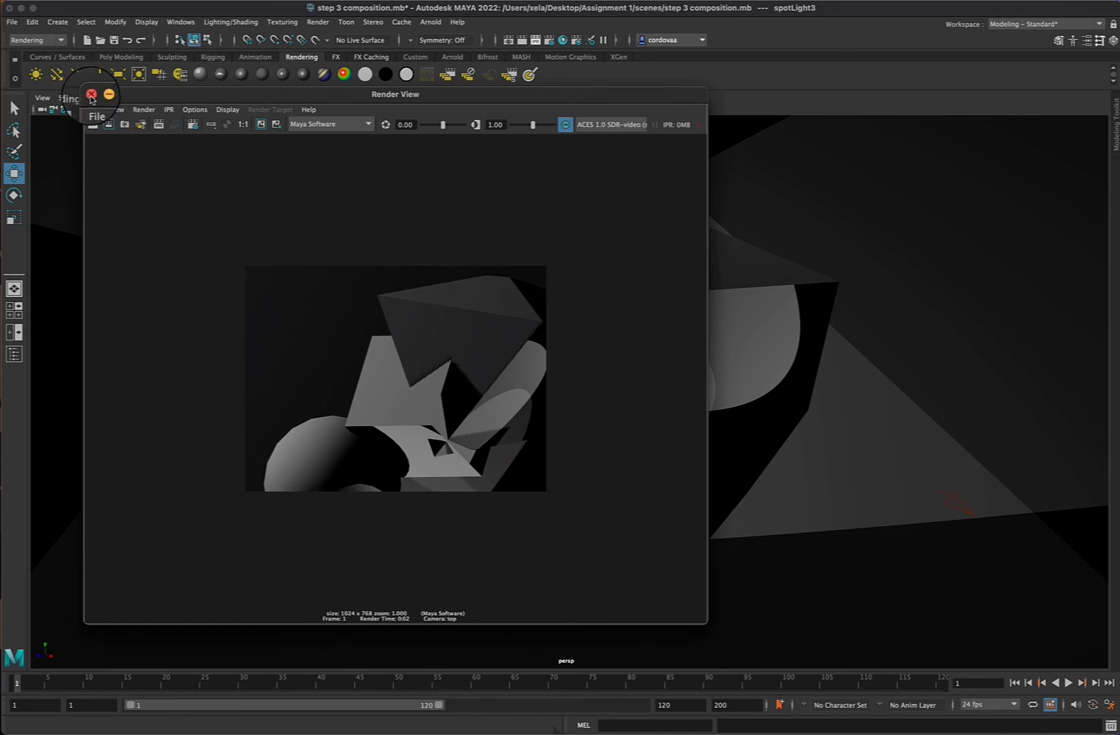
- Render the scene from the front camera and from the side camera to examine both views
left_click(143, 109)
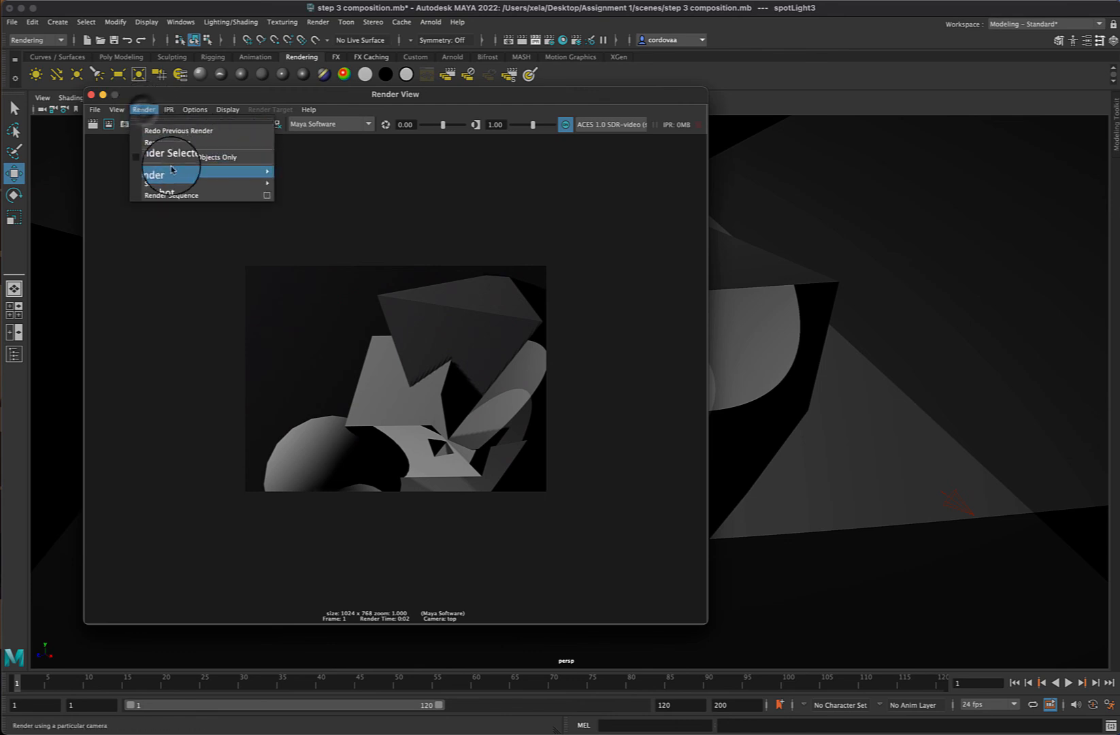
mouse_move(165, 175)
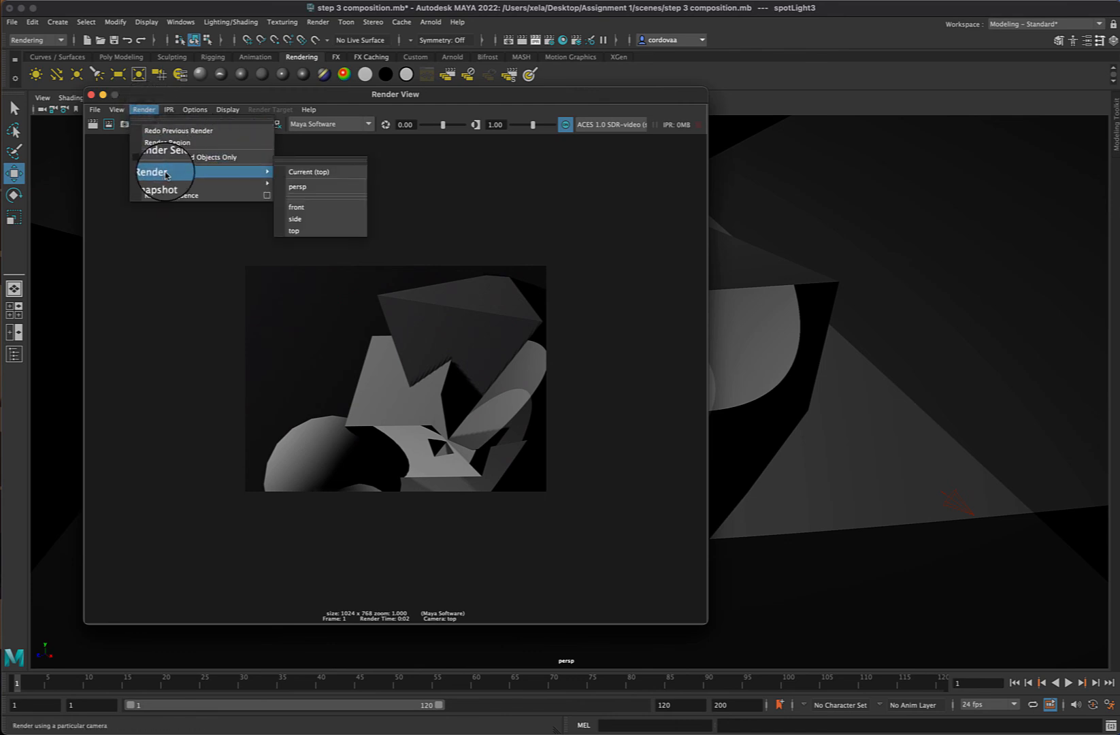
left_click(297, 211)
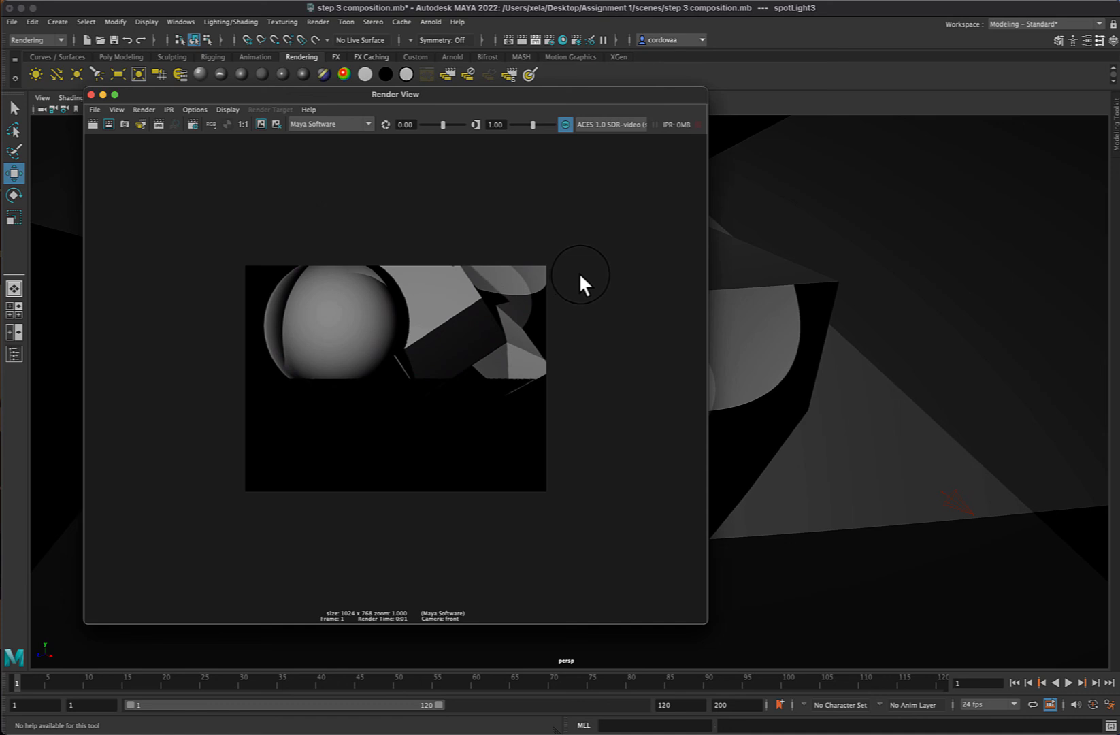
left_click(117, 111)
mouse_move(149, 115)
mouse_move(197, 171)
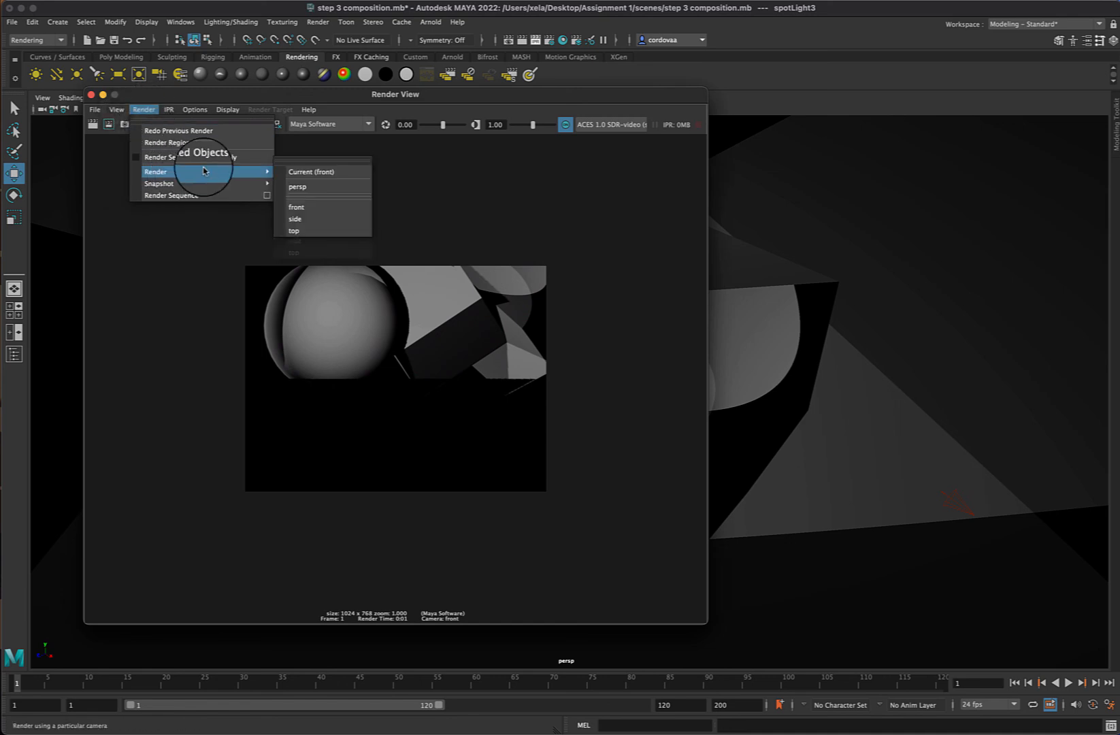
left_click(297, 222)
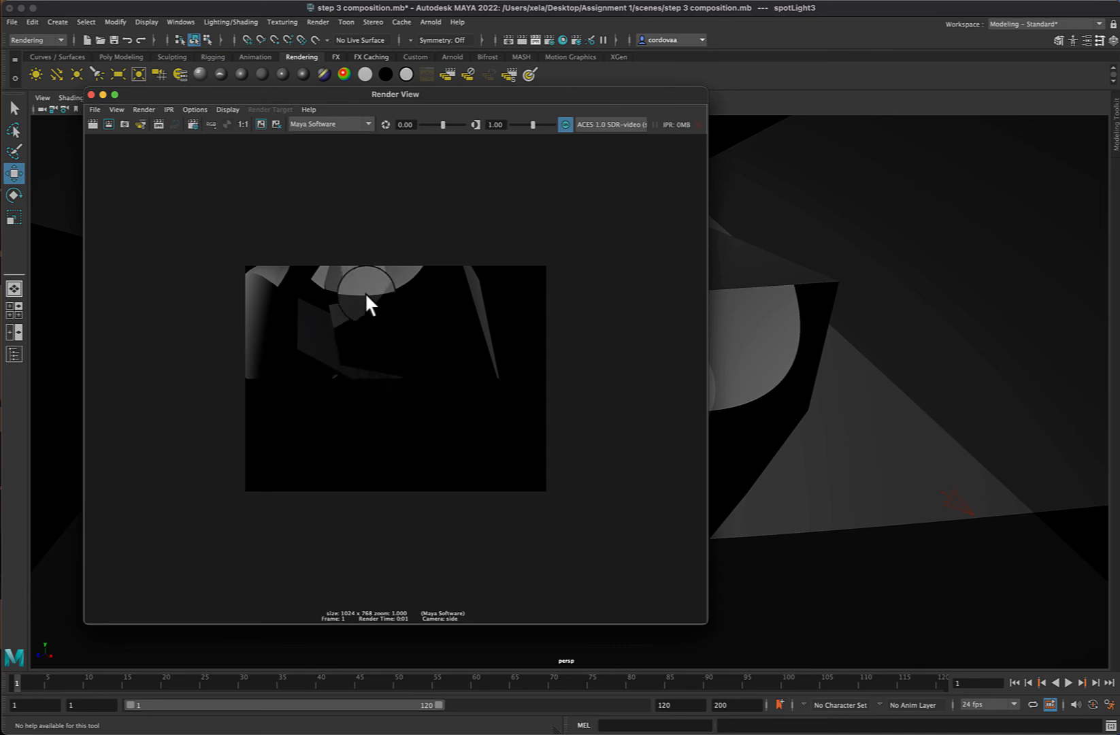
- Render the scene from the persp camera again and close the Render View
left_click(140, 111)
mouse_move(190, 171)
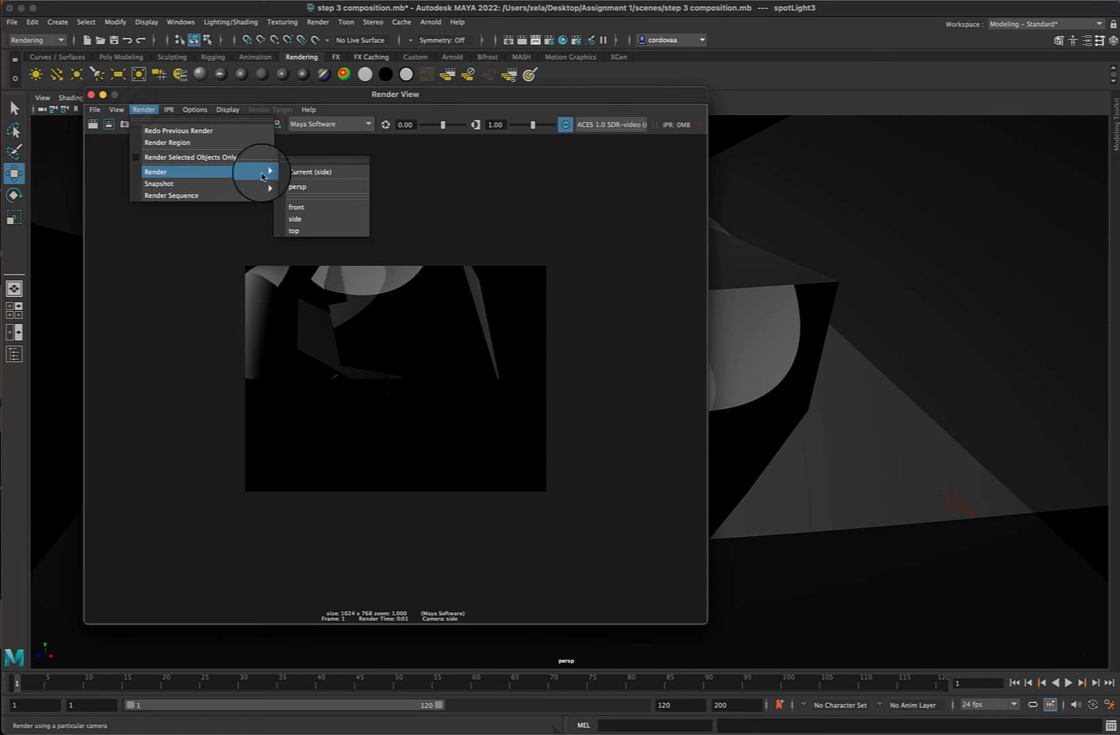
left_click(319, 188)
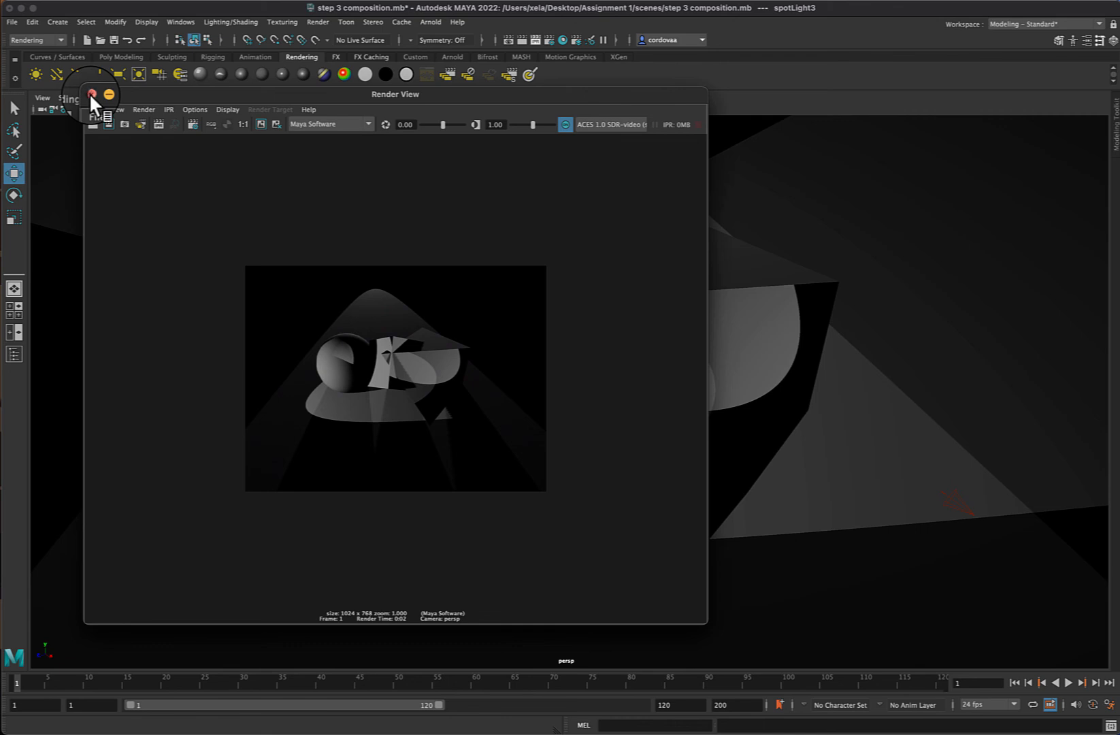
left_click(91, 95)
- Render the current frame from a closer perspective framing, check the image and close the Render View
scroll(612, 434, "up", 2)
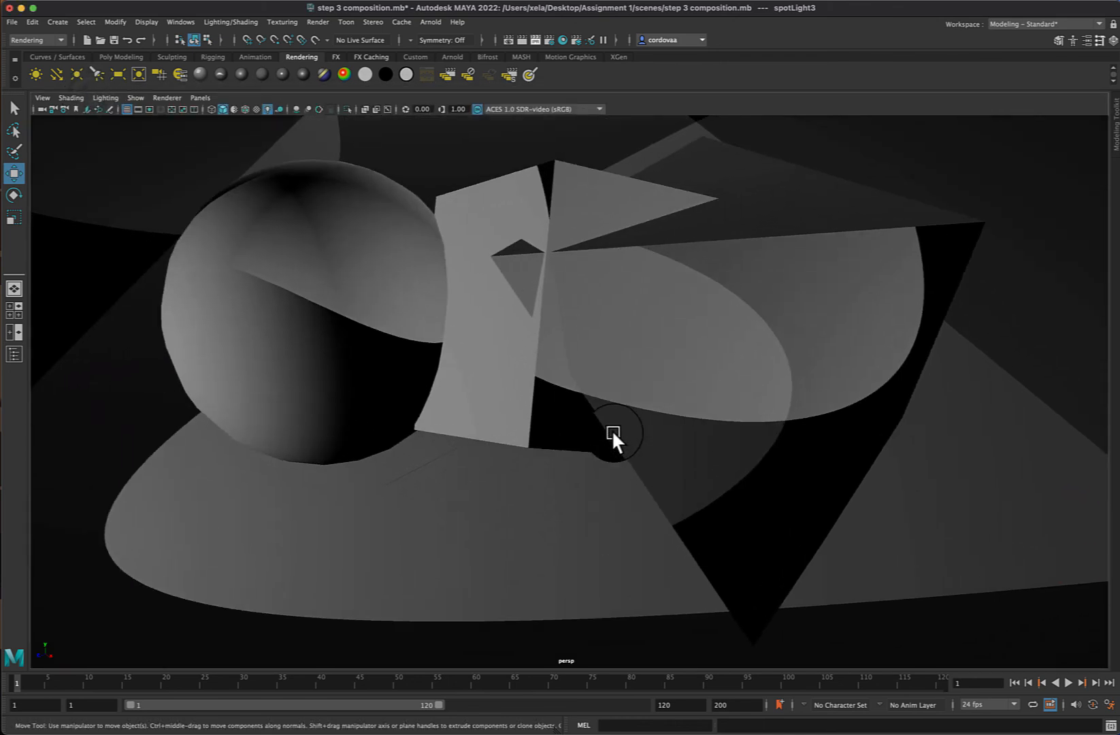
left_click(522, 41)
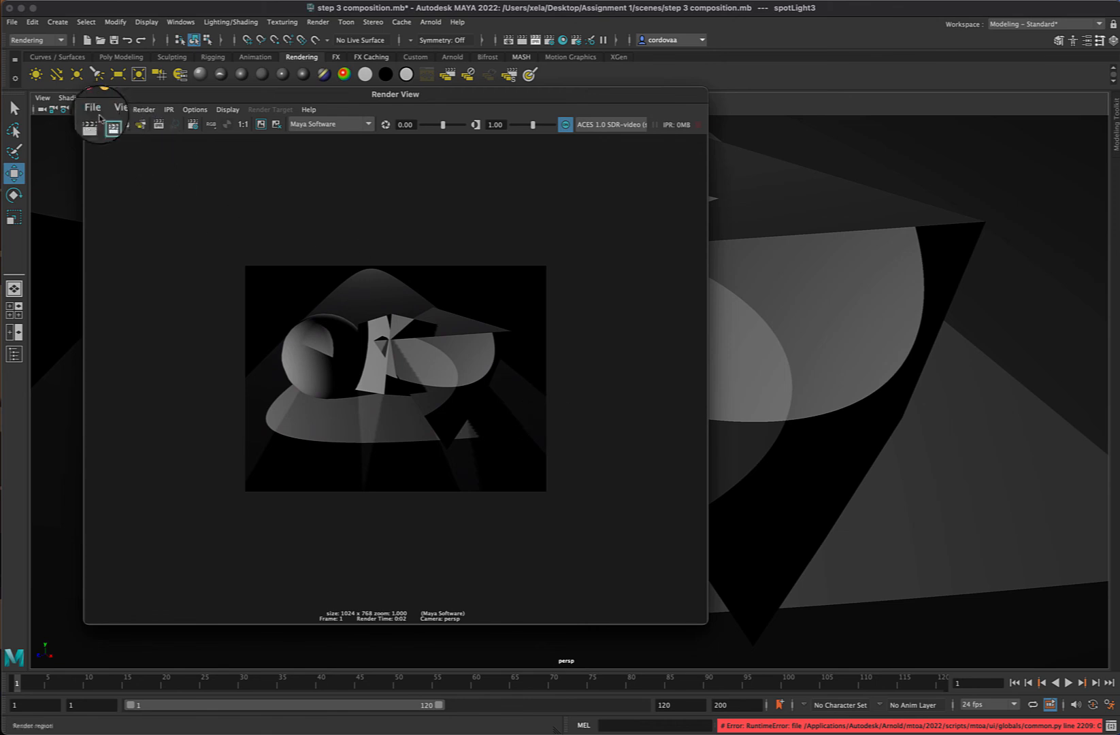
left_click(90, 95)
left_click(607, 219)
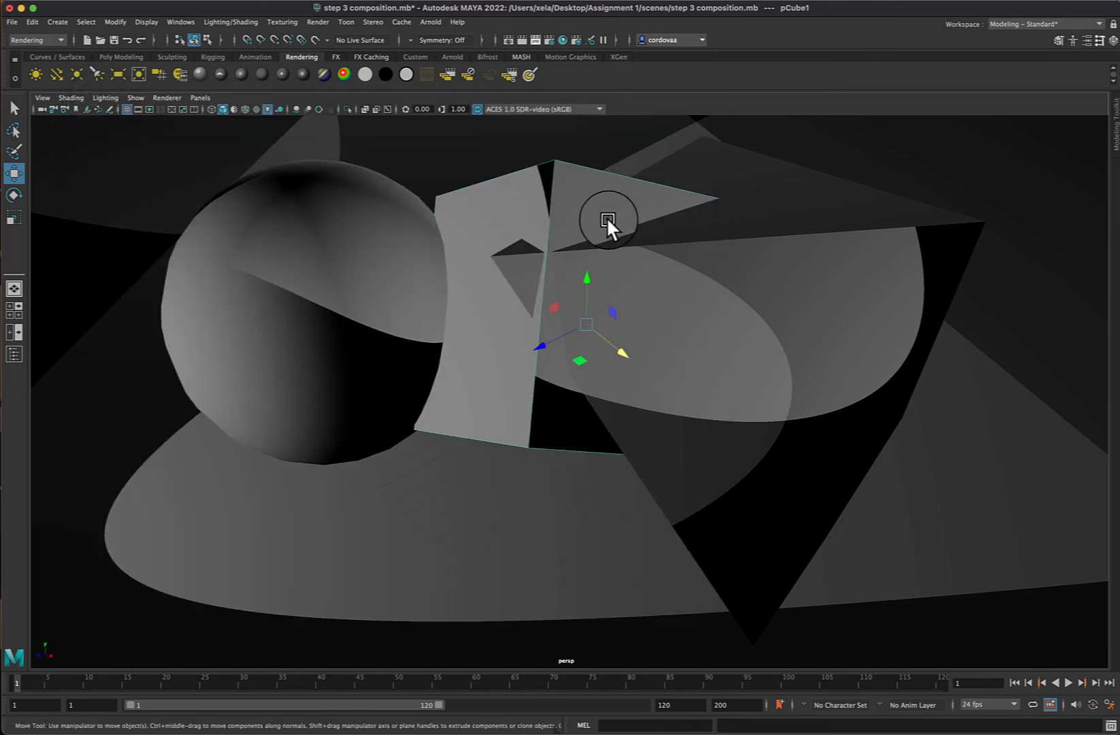
left_click(964, 329)
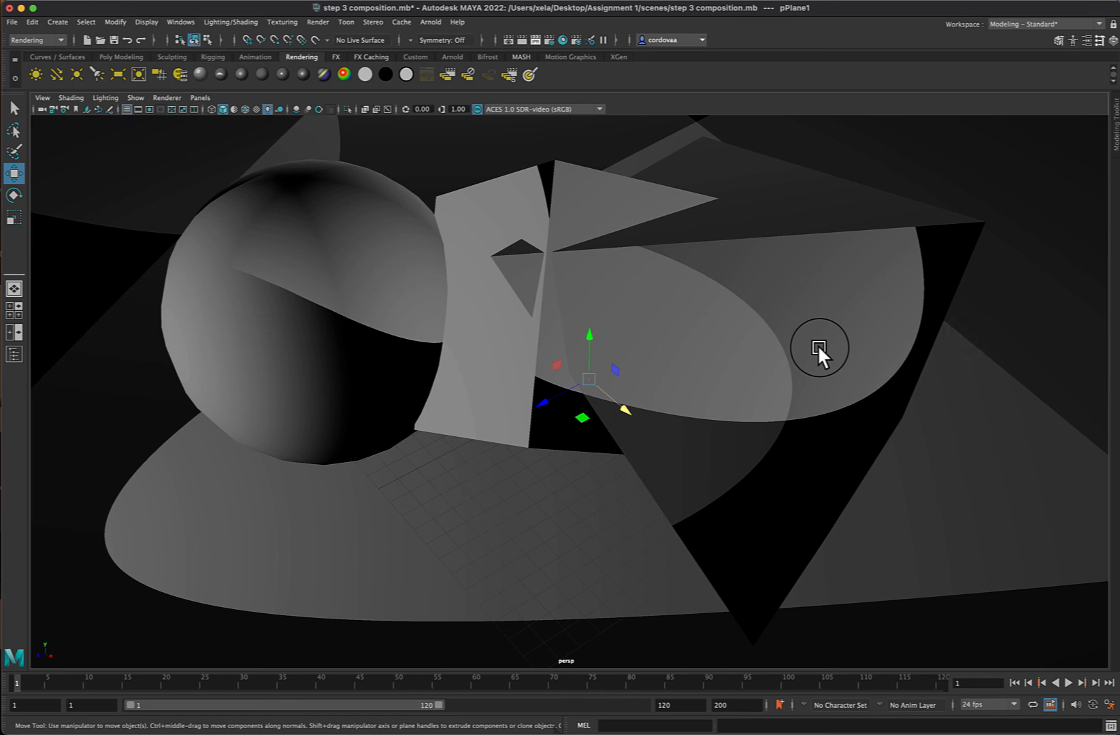